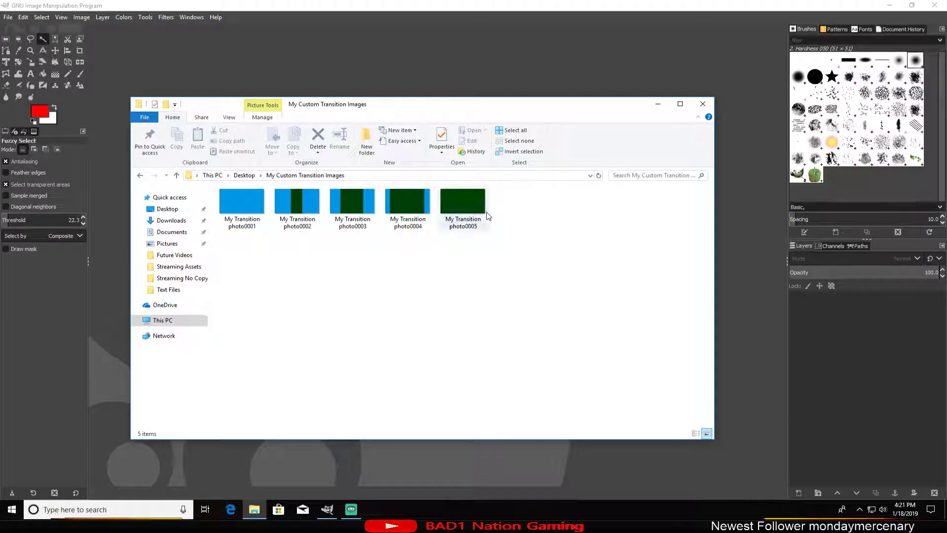
Step: Open My Transition photo0005 as a new image in GIMP and add My Transition photo0004 as a layer beneath it
left_click_drag(497, 105, 338, 87)
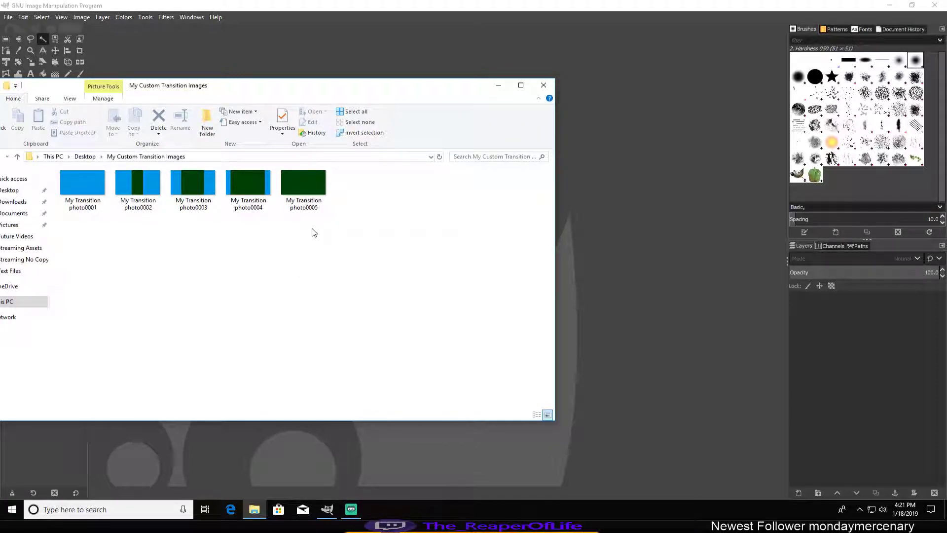
left_click_drag(301, 178, 593, 262)
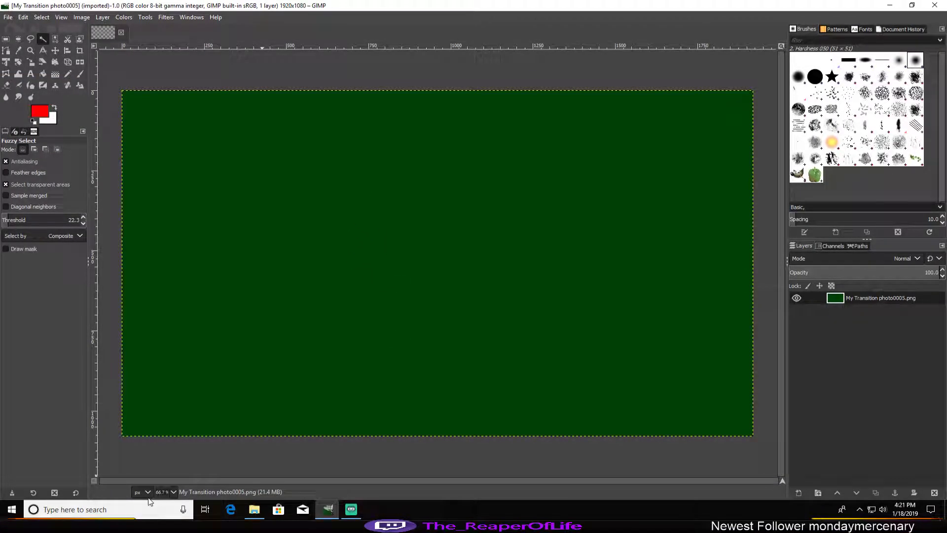
left_click(254, 509)
left_click(249, 188)
left_click_drag(253, 186, 849, 316)
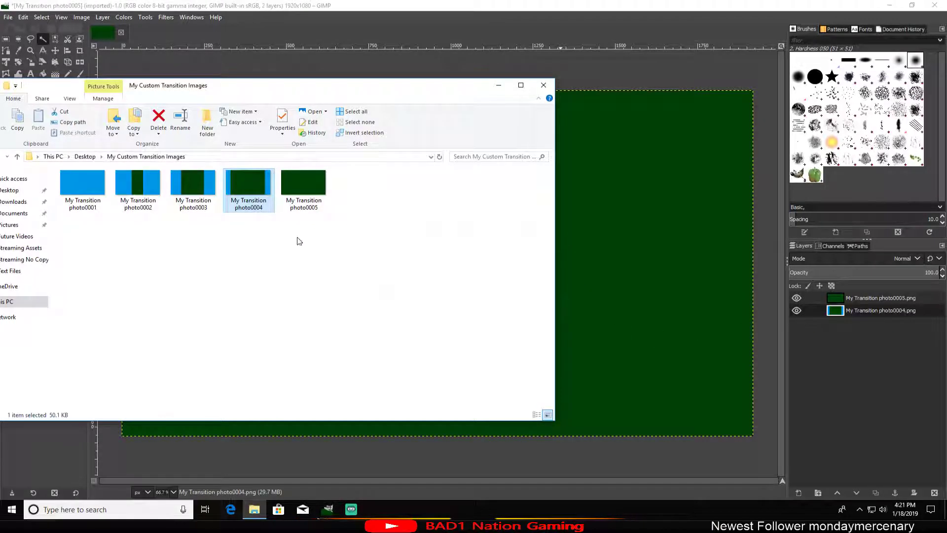
Step: Add My Transition photo0003, photo0002 and photo0001 as layers below photo0004 in that order, and put away the folder window
left_click_drag(190, 187, 861, 331)
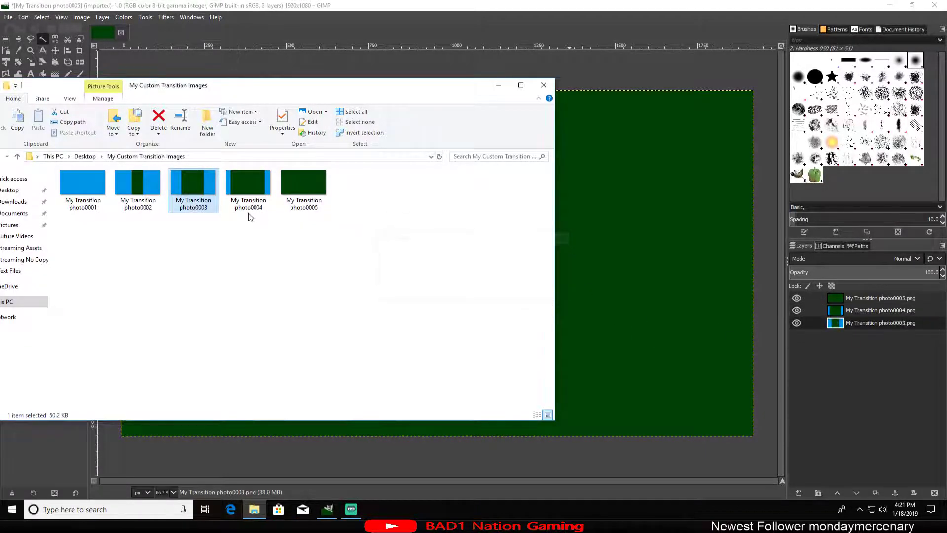
left_click(136, 187)
left_click_drag(788, 348, 889, 351)
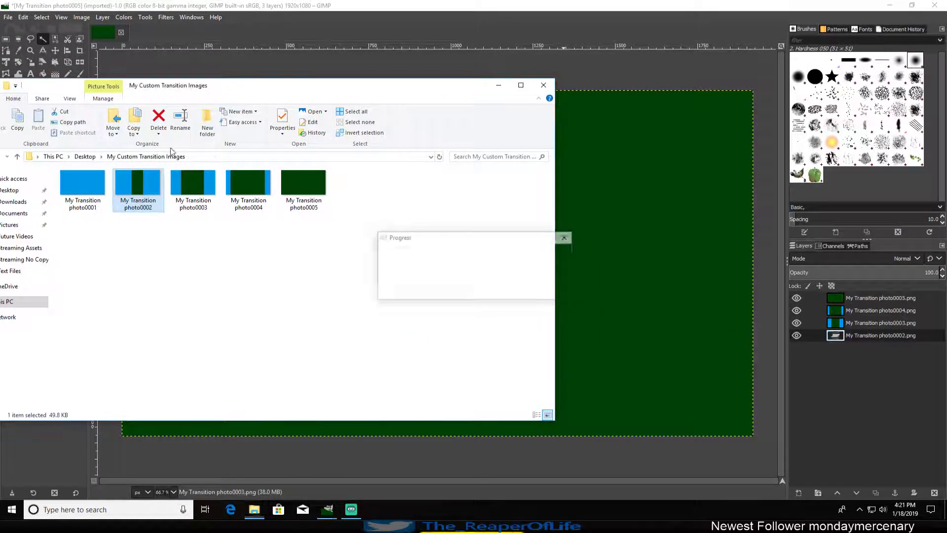
left_click_drag(83, 188, 856, 365)
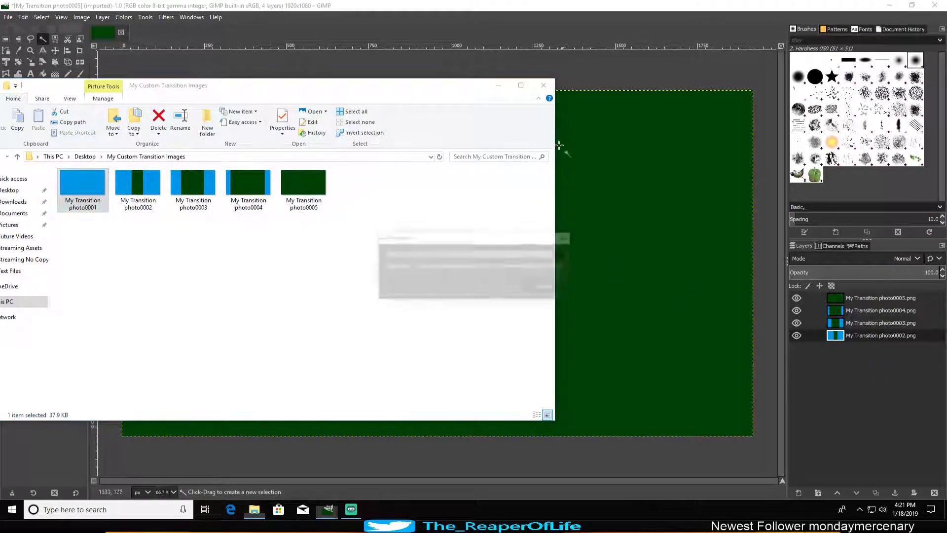
left_click_drag(456, 92, 508, 105)
left_click(594, 102)
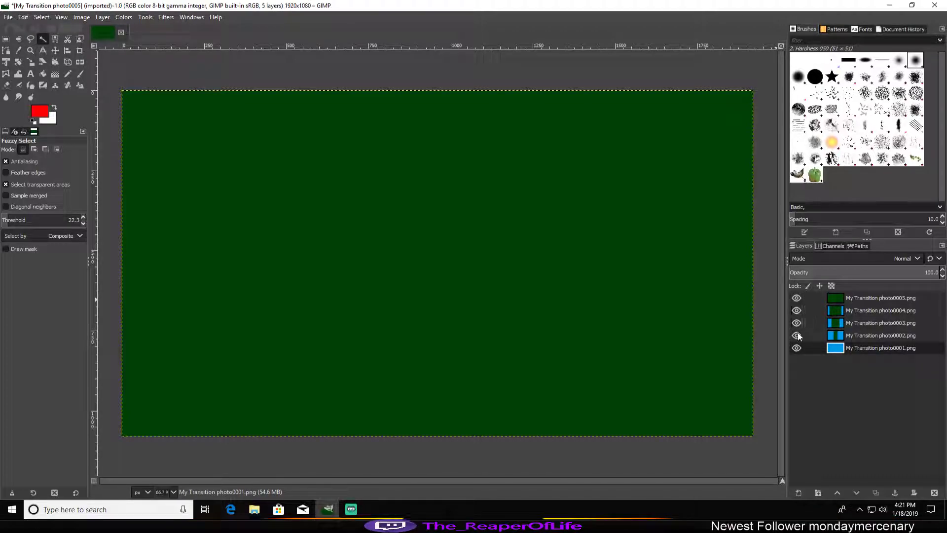
Step: Show only the My Transition photo0005 layer and delete its dark green area to transparency using Fuzzy Select
left_click(797, 297, "shift")
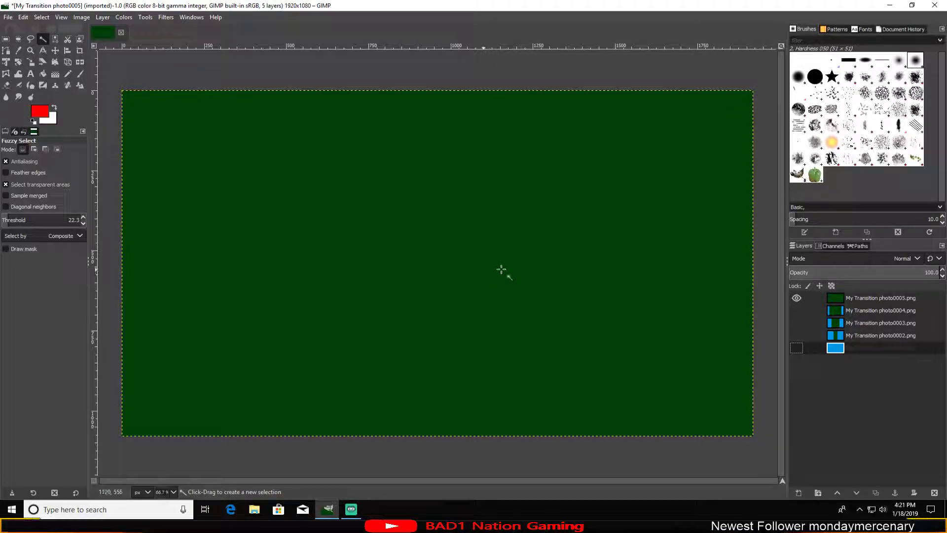
left_click(870, 297)
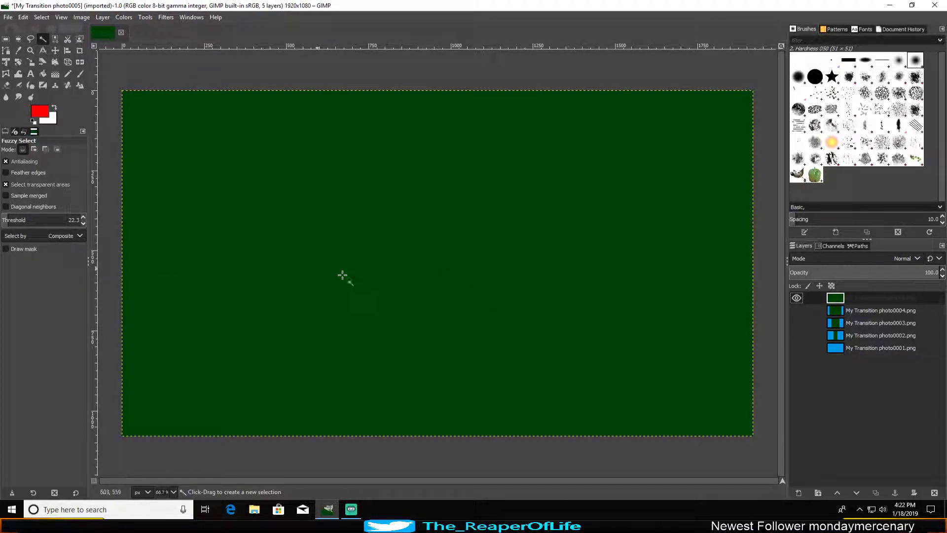
left_click(880, 301)
left_click(439, 255)
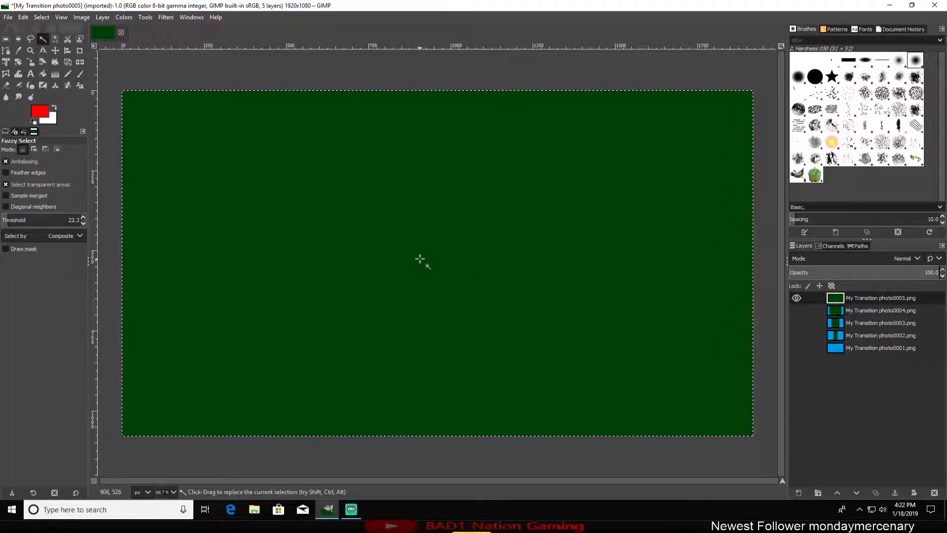
key("Delete")
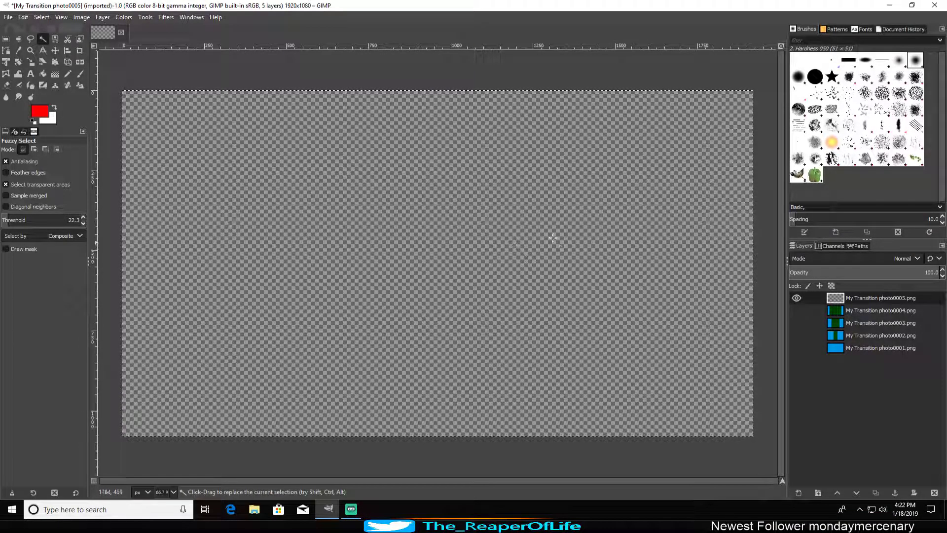
Step: Examine the alpha channel options of the My Transition photo0005 layer and go through the other layers
right_click(856, 298)
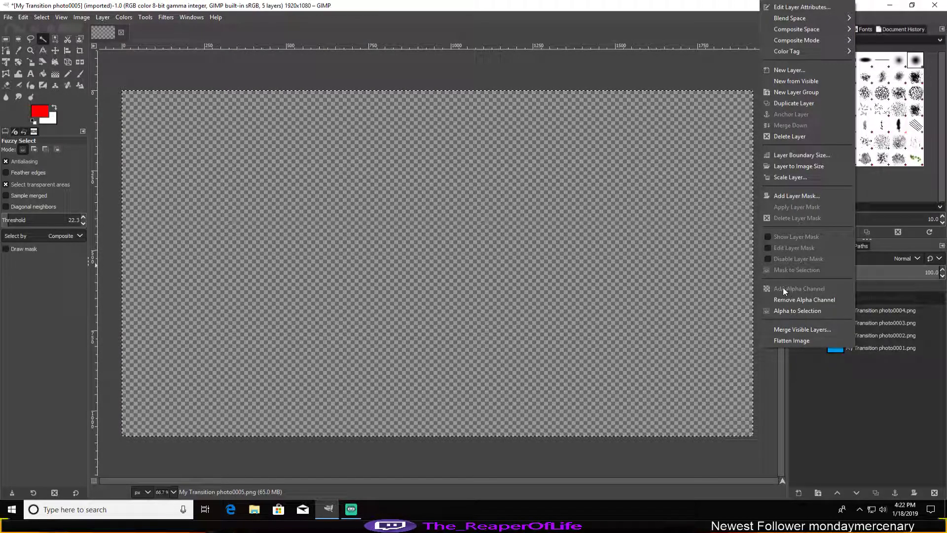
left_click(836, 430)
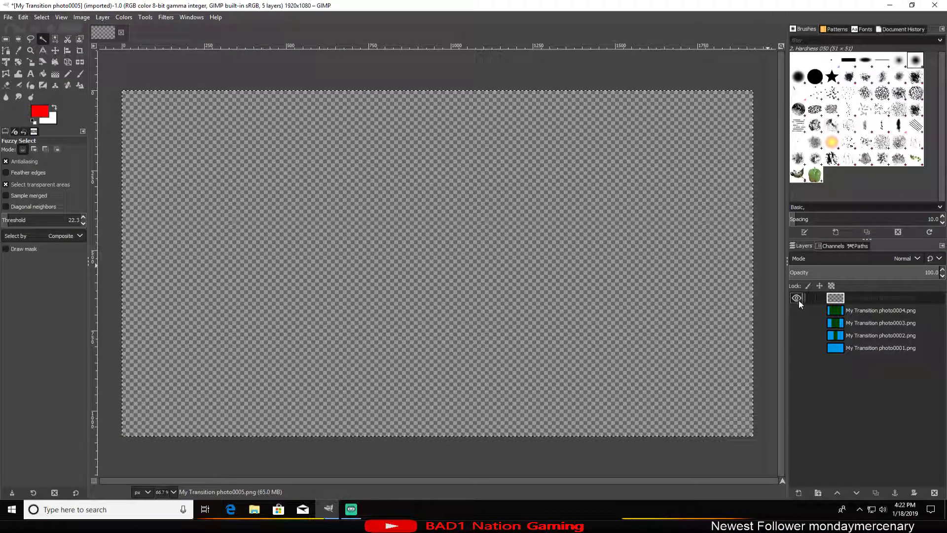
left_click(868, 310)
left_click(866, 322)
left_click(866, 335)
left_click(864, 347)
left_click(865, 299)
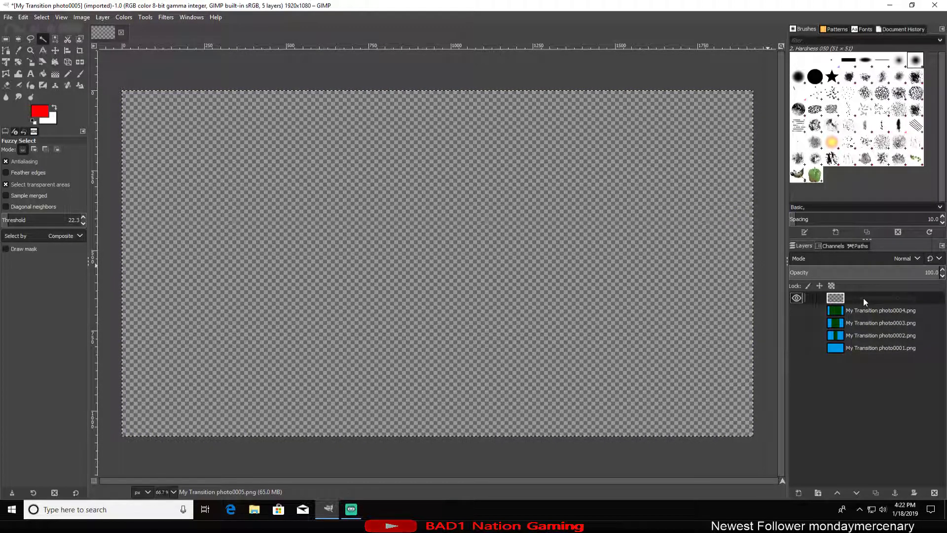
right_click(863, 298)
left_click(884, 411)
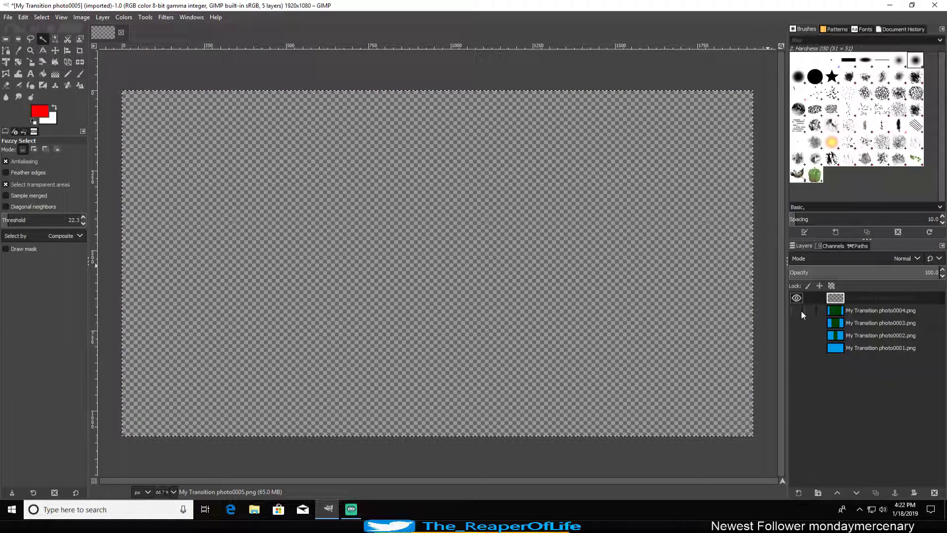
Step: Show only the My Transition photo0004 layer and delete its green centre area with Fuzzy Select
left_click(797, 310, "shift")
left_click(835, 312)
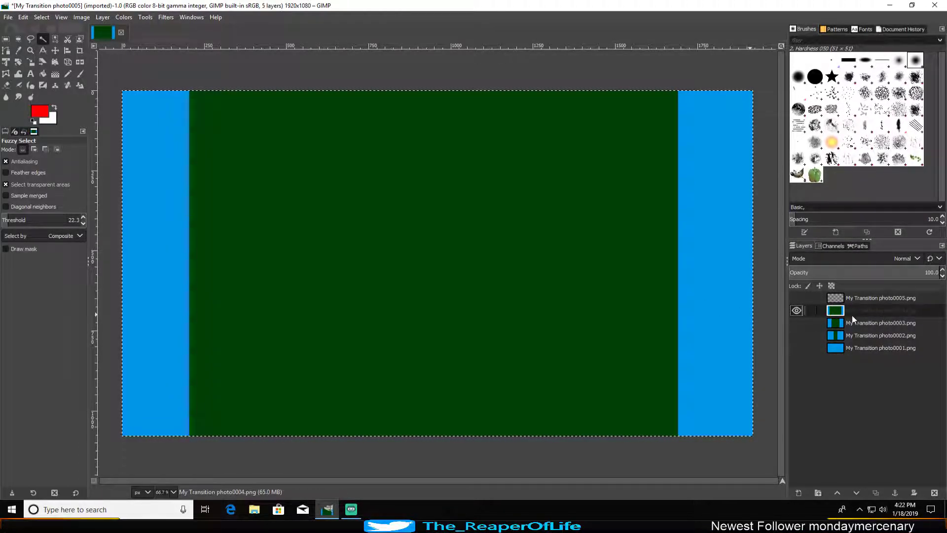
left_click(496, 249)
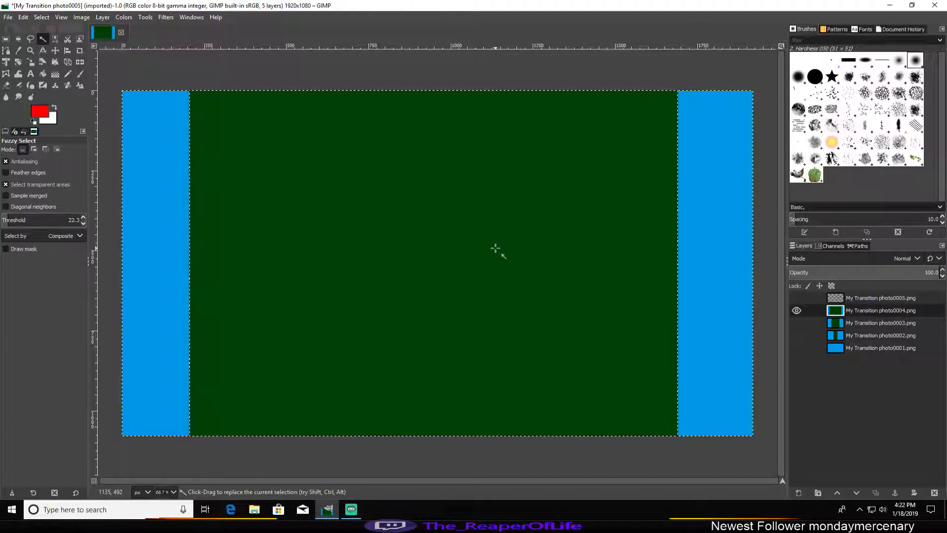
key("Delete")
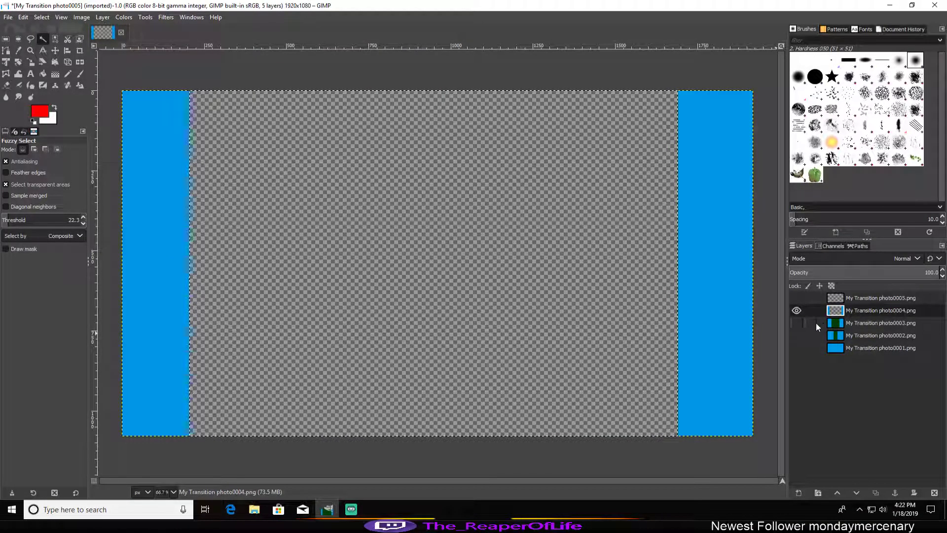
Step: Show only the My Transition photo0003 layer and delete its green centre area with Fuzzy Select
left_click(797, 323, "shift")
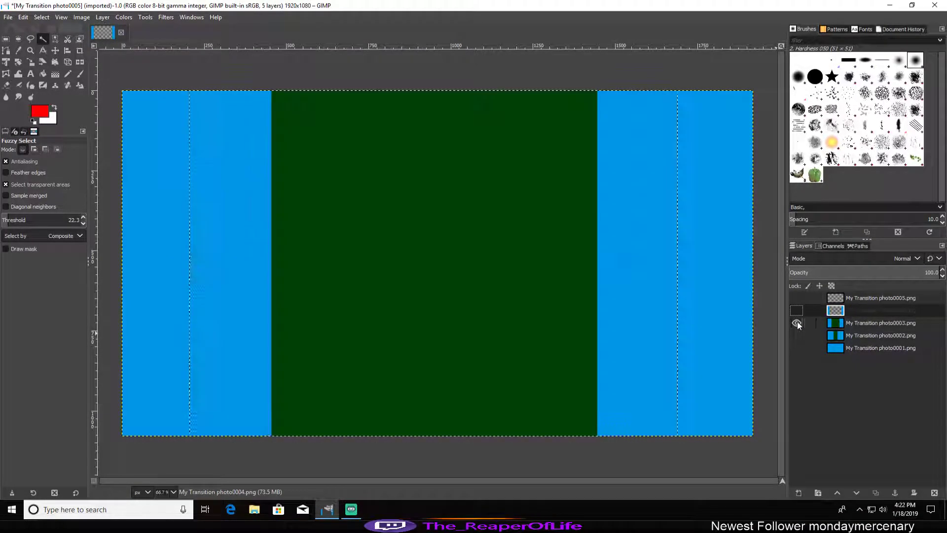
left_click(876, 324)
left_click(420, 267)
key("Delete")
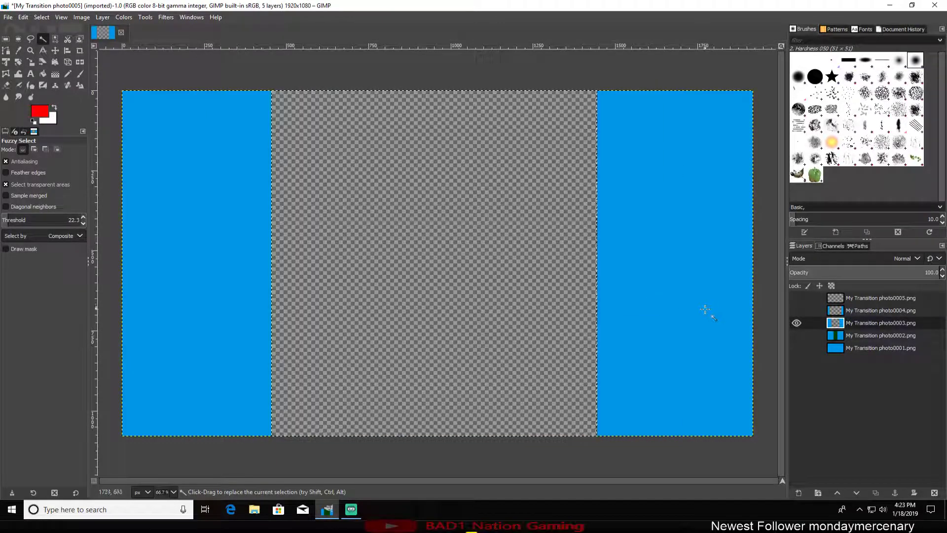
Step: Show only the My Transition photo0002 layer and delete its green centre strip with Fuzzy Select
left_click(797, 335, "shift")
left_click(872, 336)
left_click(460, 282)
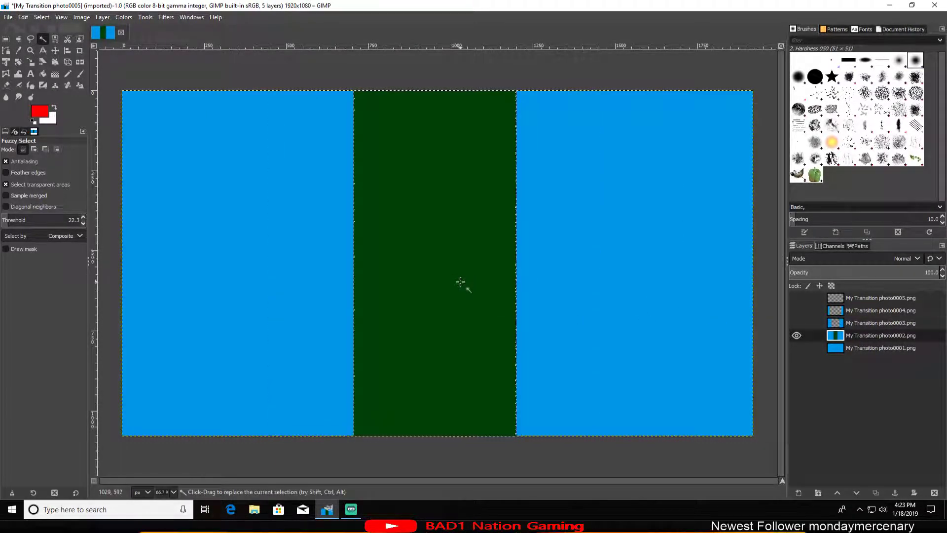
key("Delete")
Step: Preview the frames by showing the layers in turn up to photo0005 and back, leaving only My Transition photo0001 visible
left_click(797, 347, "shift")
left_click(798, 335, "shift")
left_click(797, 323, "shift")
left_click(796, 310, "shift")
left_click(796, 298, "shift")
left_click(796, 310, "shift")
left_click(797, 323, "shift")
left_click(797, 335, "shift")
left_click(797, 348, "shift")
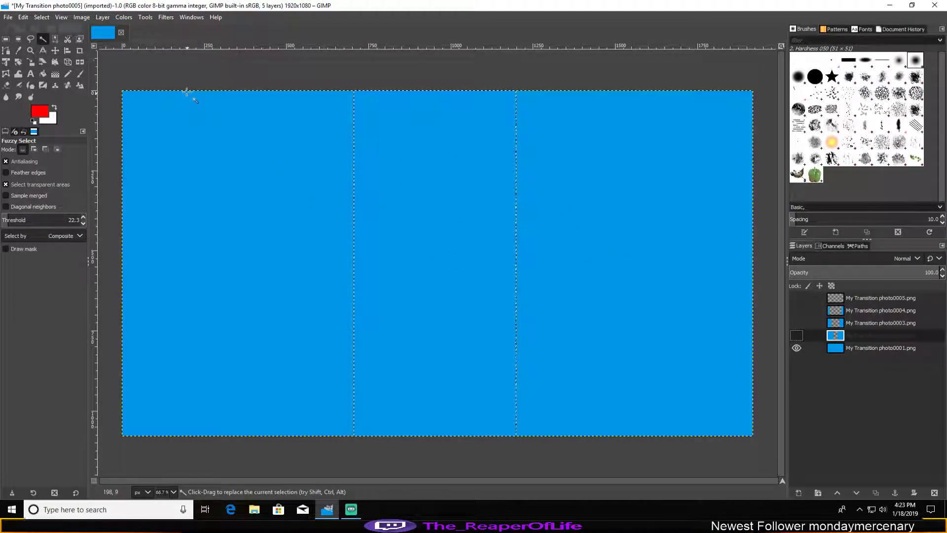
left_click(163, 16)
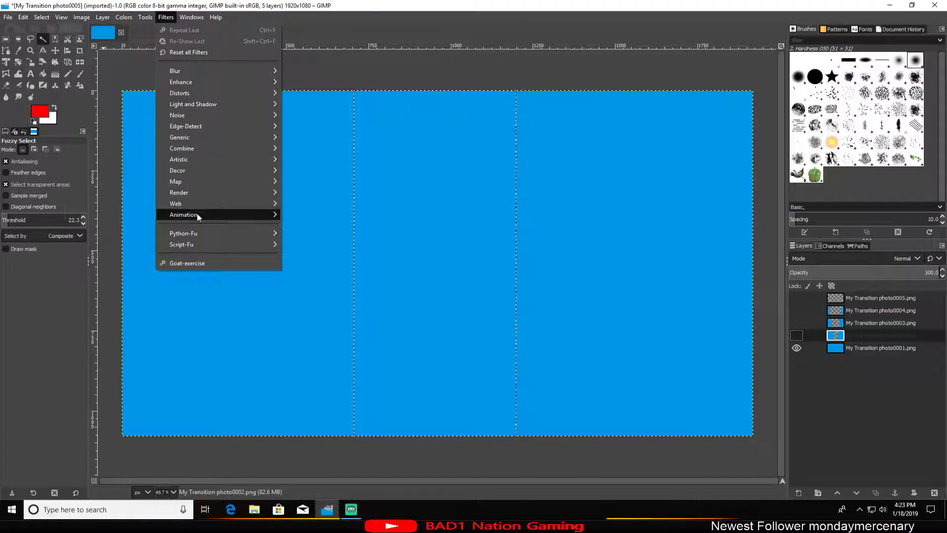
mouse_move(197, 214)
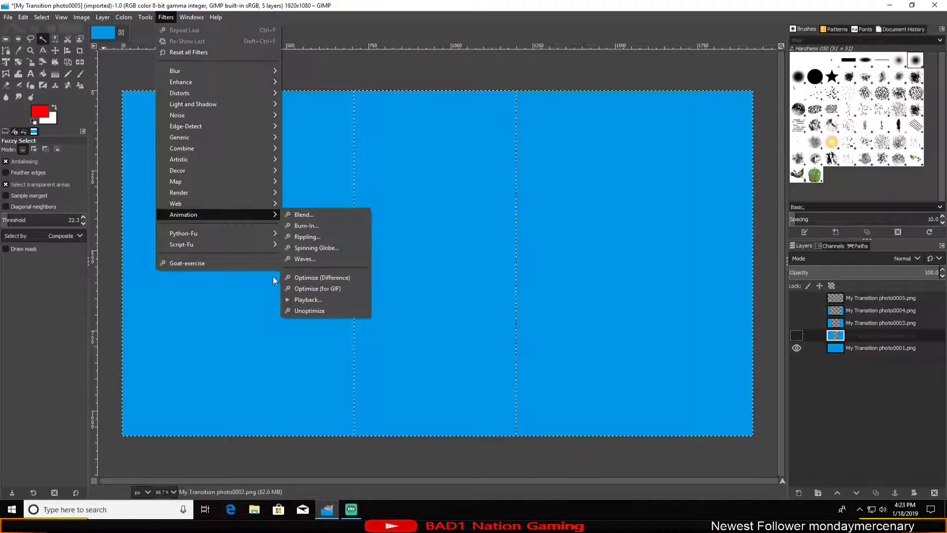
left_click(166, 17)
left_click(81, 17)
left_click(87, 30)
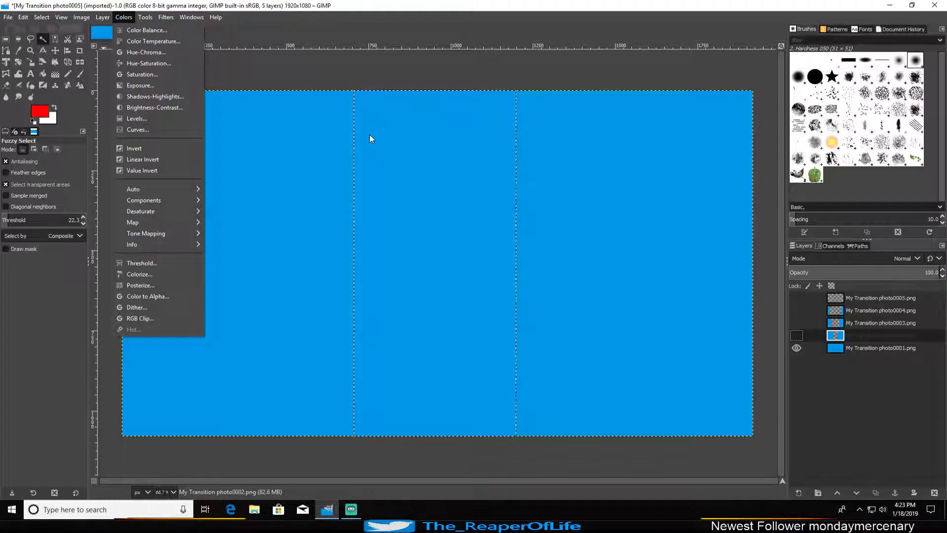
left_click(8, 19)
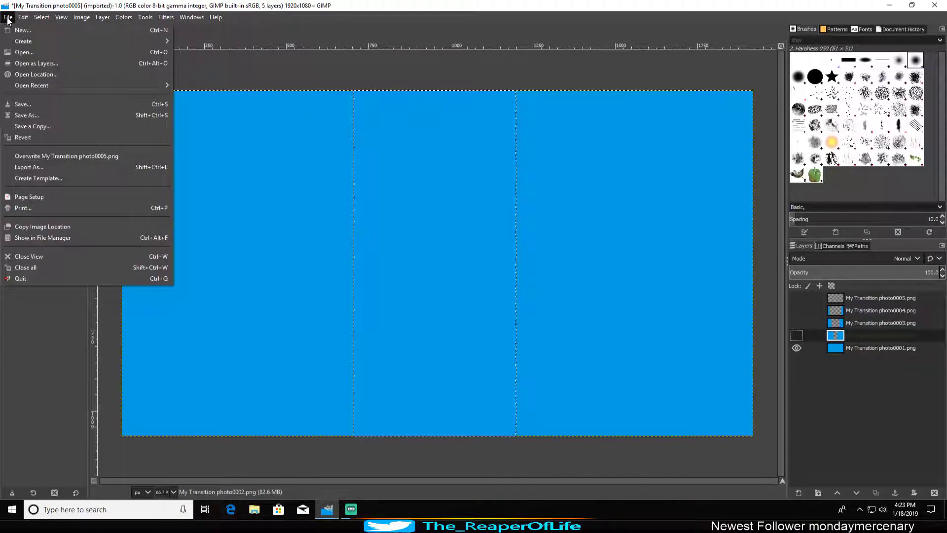
left_click(34, 168)
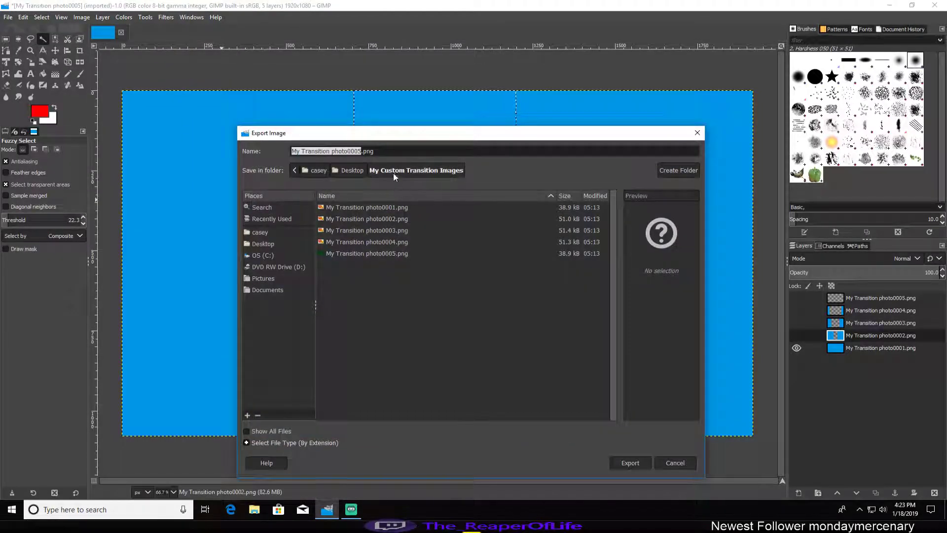
left_click(417, 151)
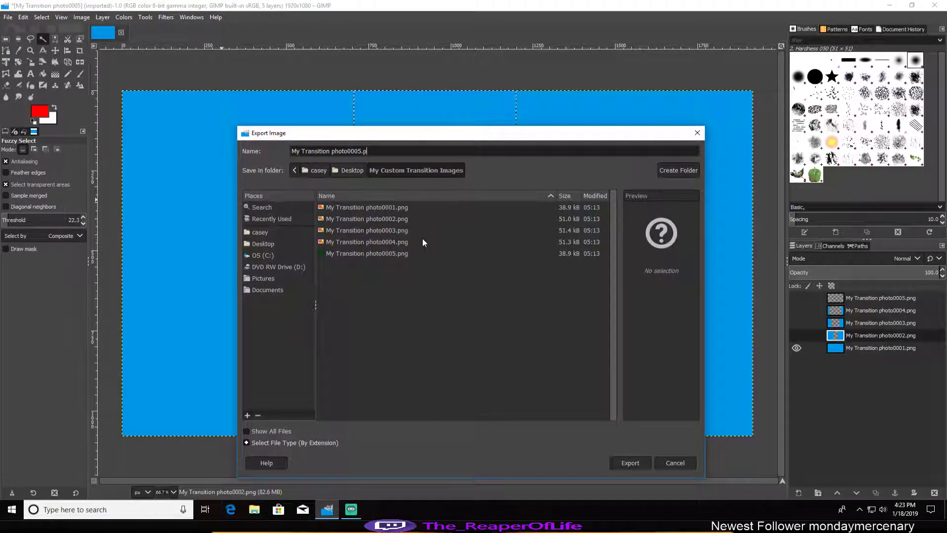
key("BackSpace")
key("BackSpace")
key("BackSpace")
type("fi")
key("BackSpace")
key("BackSpace")
type("gif")
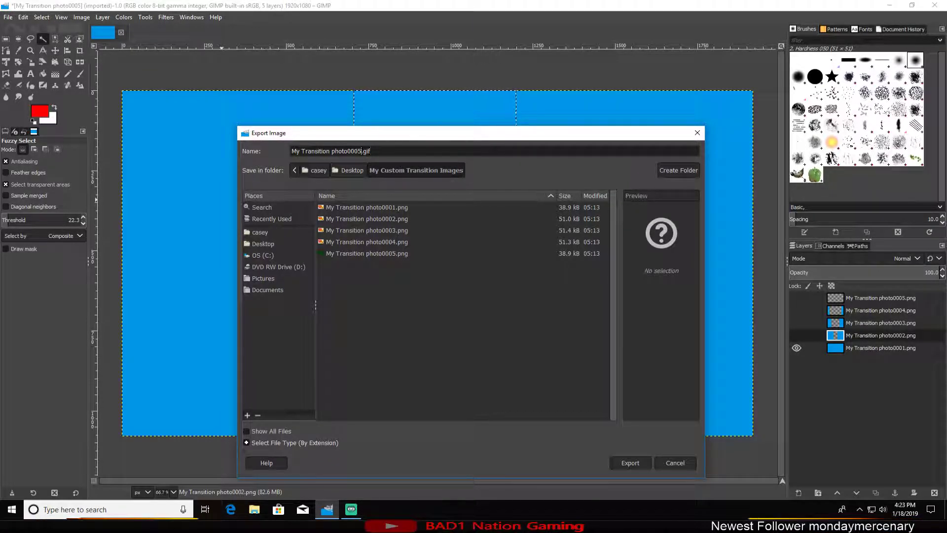
left_click_drag(361, 151, 297, 152)
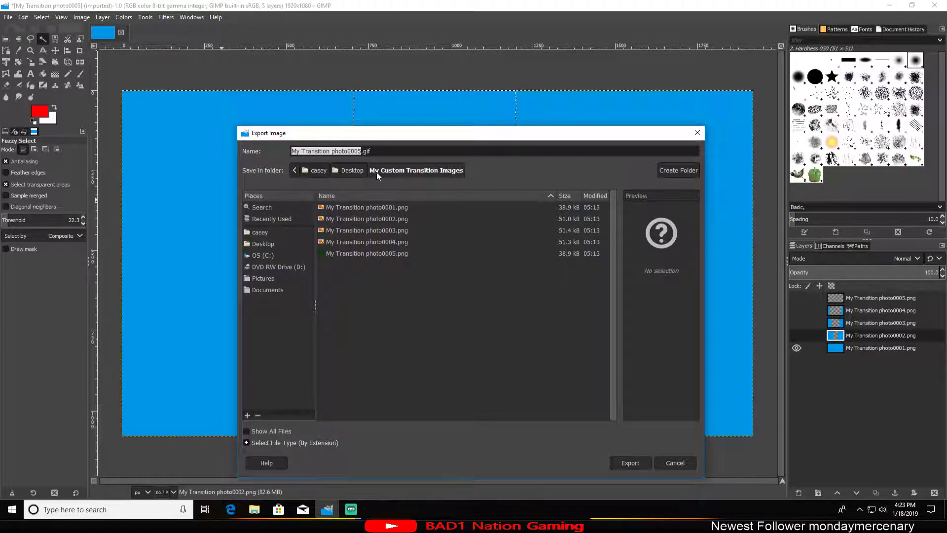
type("My Custom Transitio")
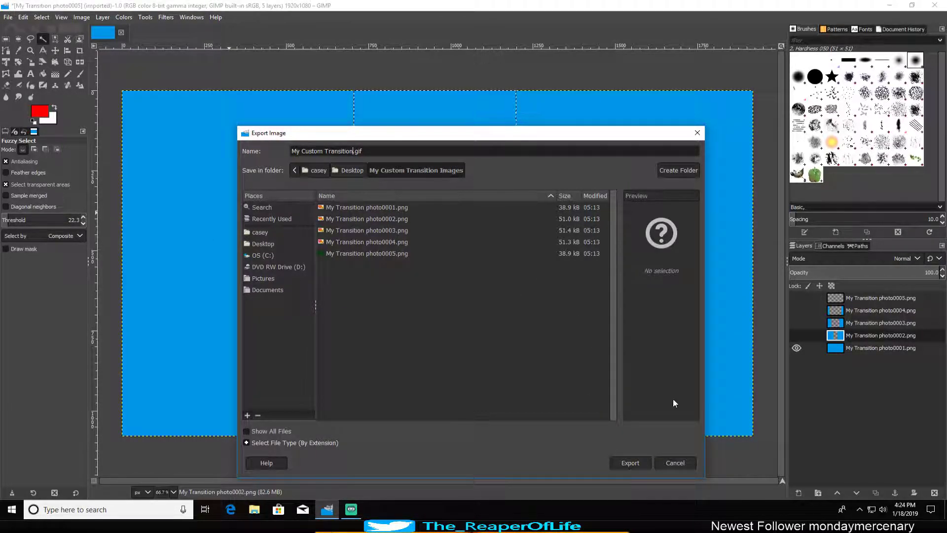
left_click_drag(603, 134, 573, 82)
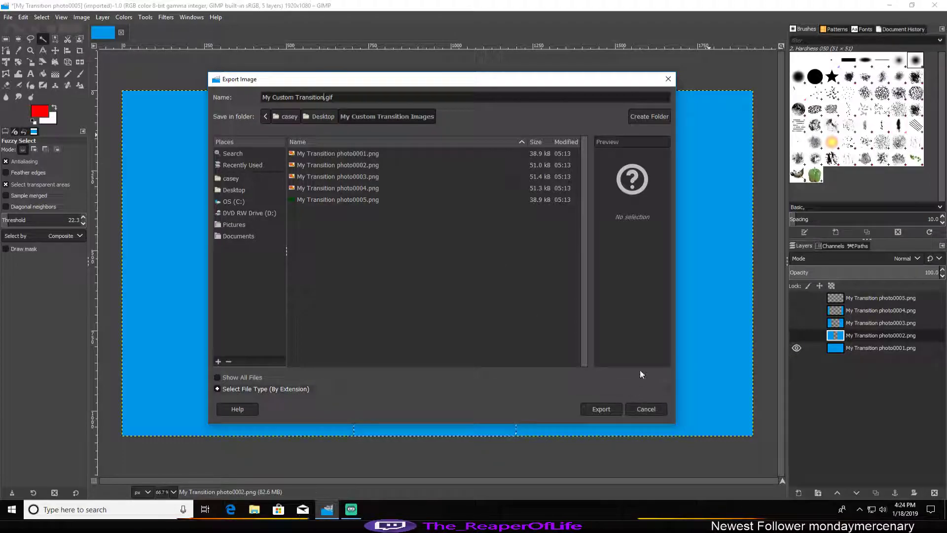
left_click(668, 79)
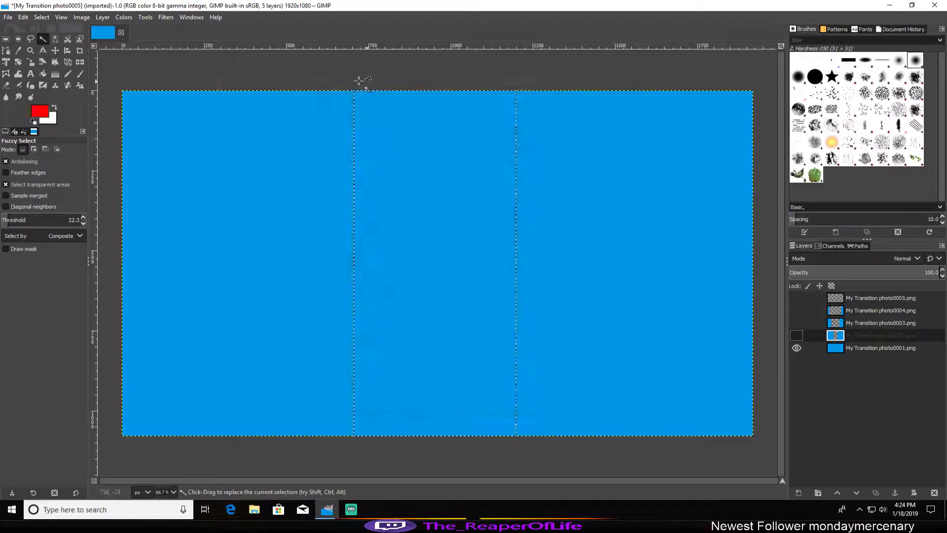
Step: Check the image's colour precision setting for 8 bit integer
left_click(82, 18)
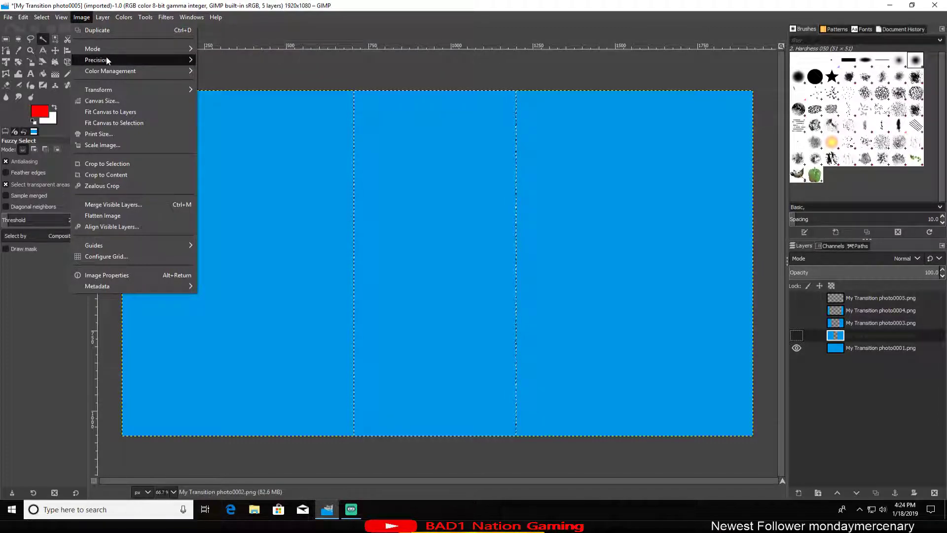
mouse_move(105, 59)
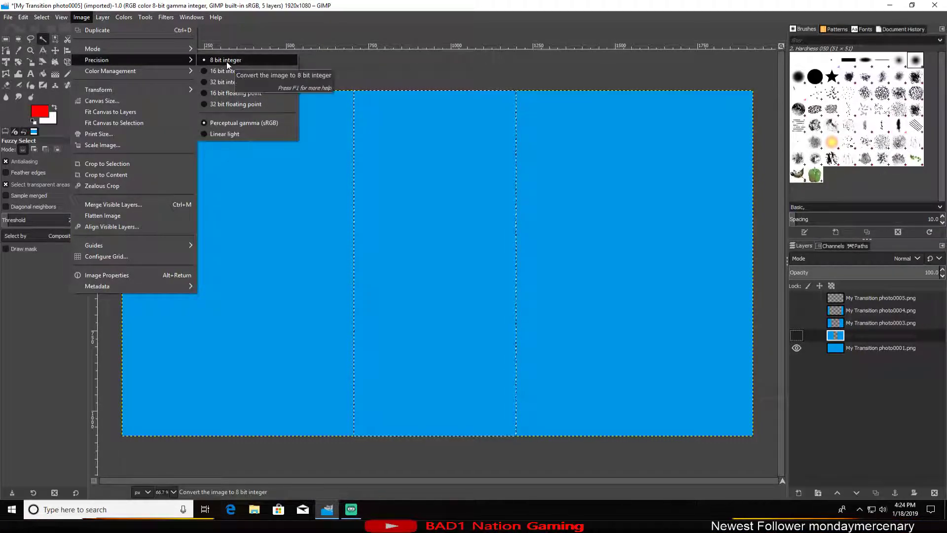
left_click(247, 25)
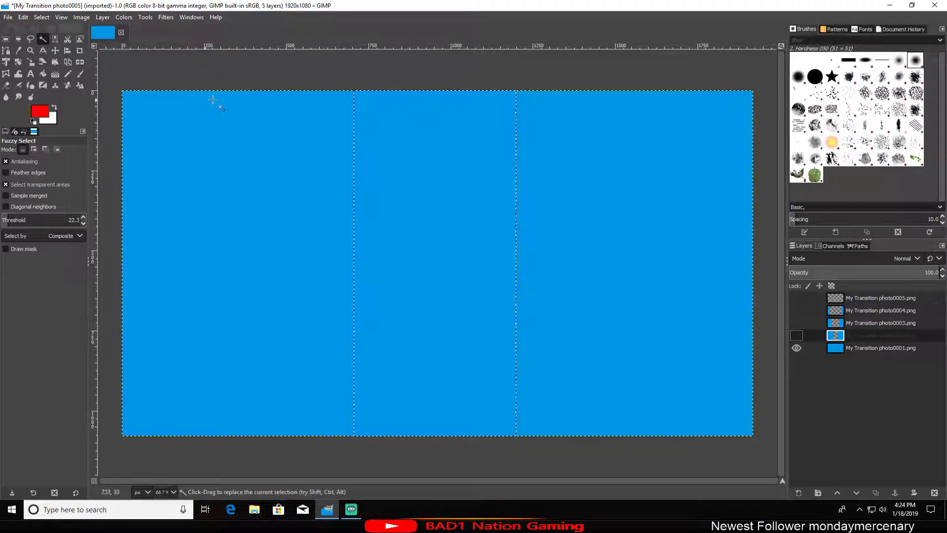
Step: Start exporting the image and change the export file's extension to .gif
left_click(7, 18)
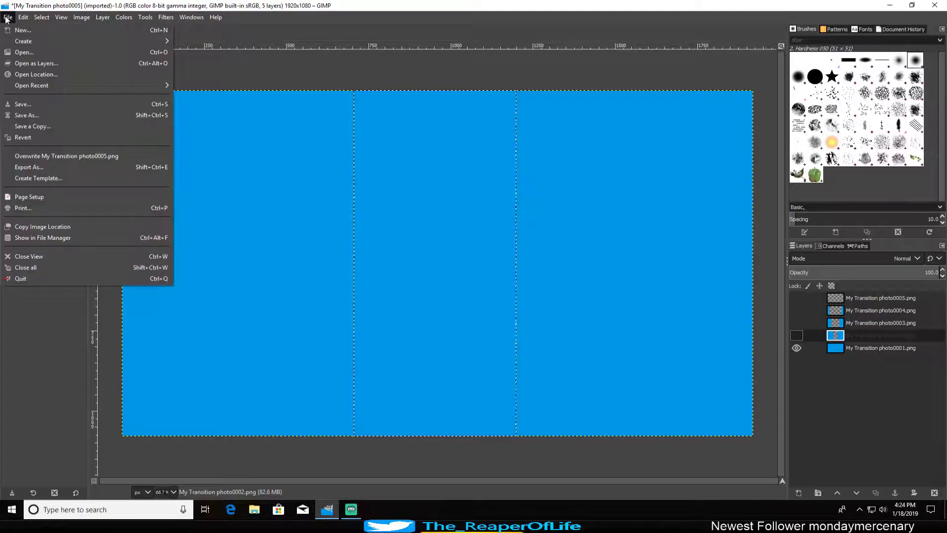
left_click(34, 168)
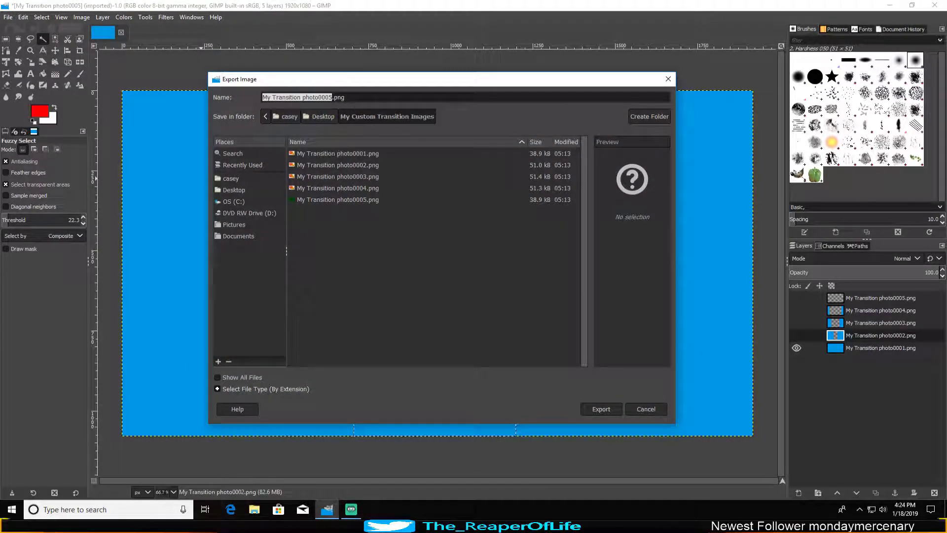
left_click(358, 99)
key("BackSpace")
key("BackSpace")
key("BackSpace")
type("gif")
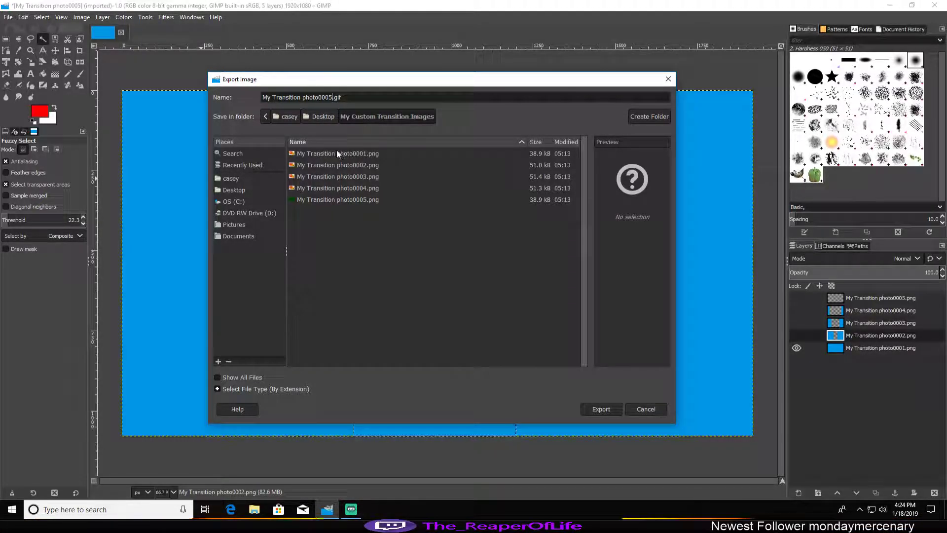
Step: Name the export file My Custom Transition.gif, choose the Desktop folder, and proceed to the GIF export options
key("Left")
key("Left")
key("Left")
key("Left")
key("BackSpace")
key("BackSpace")
key("BackSpace")
key("BackSpace")
key("BackSpace")
key("BackSpace")
key("BackSpace")
key("BackSpace")
key("BackSpace")
key("BackSpace")
key("BackSpace")
key("BackSpace")
key("BackSpace")
key("BackSpace")
key("BackSpace")
key("BackSpace")
key("BackSpace")
key("BackSpace")
key("BackSpace")
key("BackSpace")
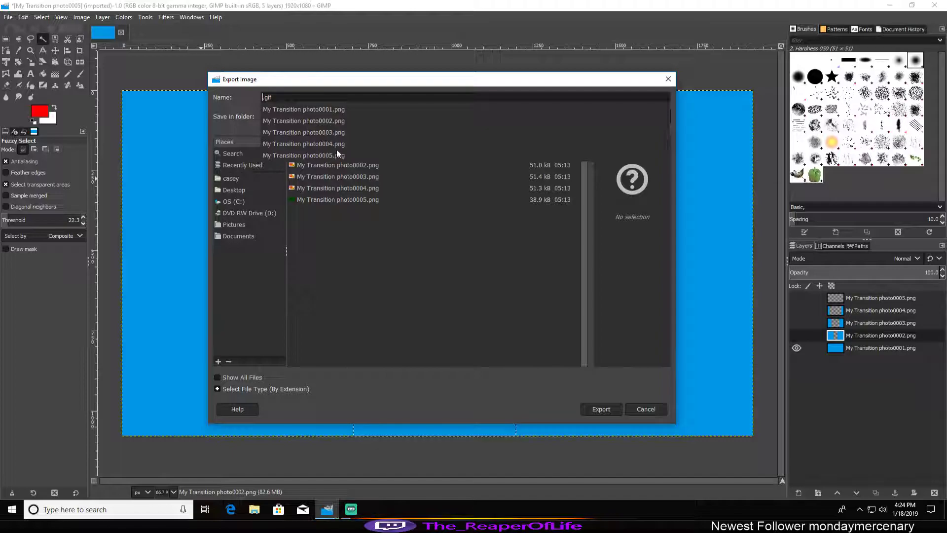
type("y Custom T")
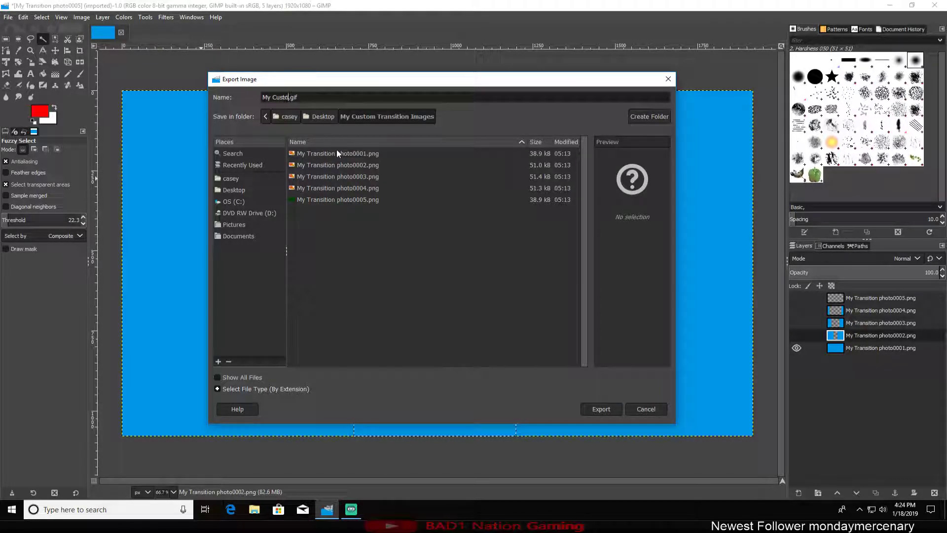
type("ransit")
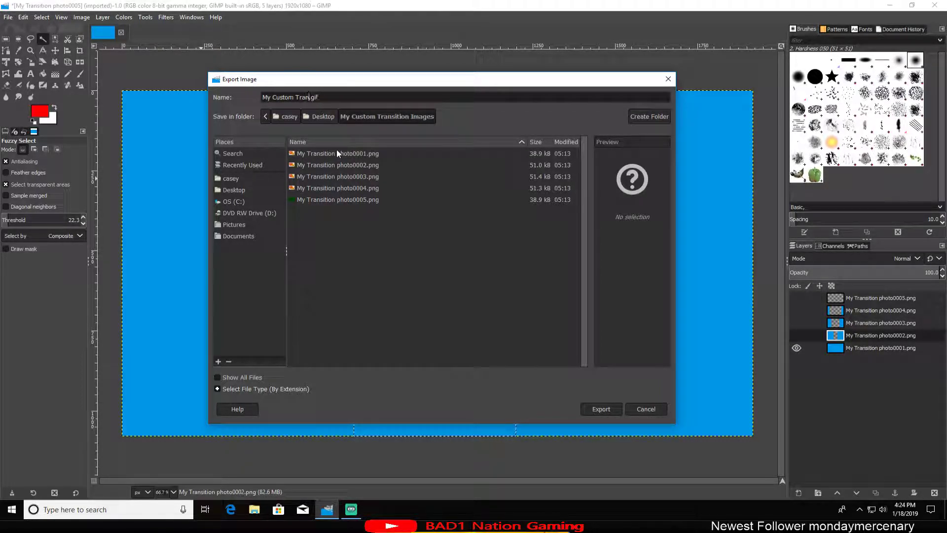
type("ion")
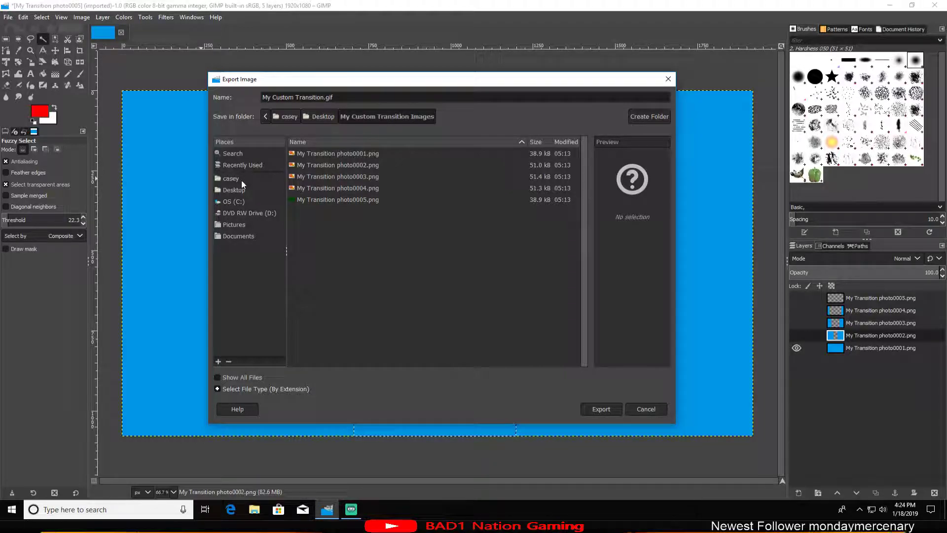
left_click(235, 192)
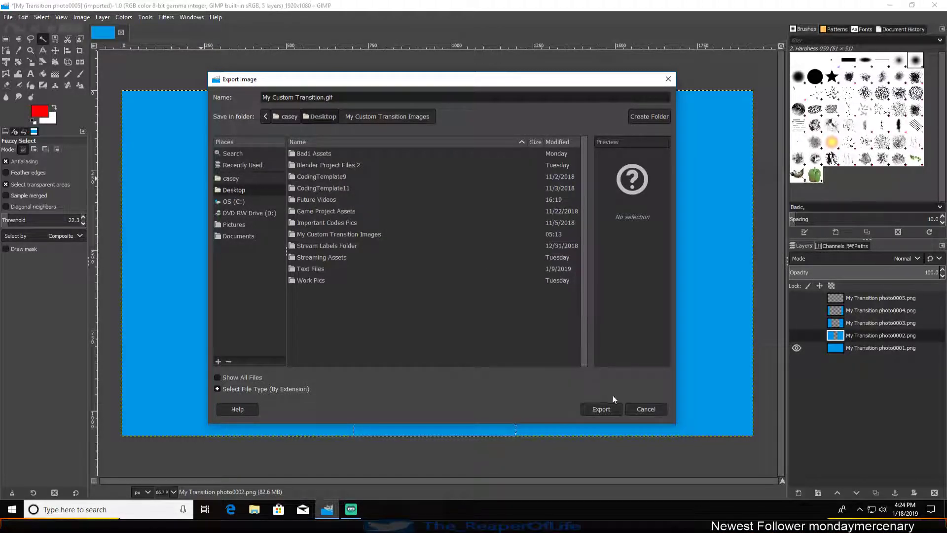
left_click(598, 408)
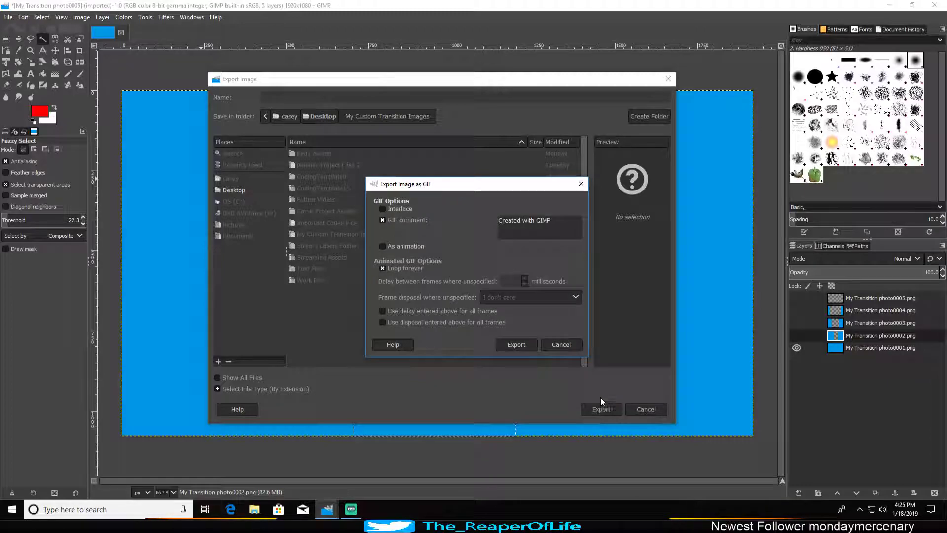
Step: Set the GIF to export as an animation and turn off looping forever
left_click(382, 246)
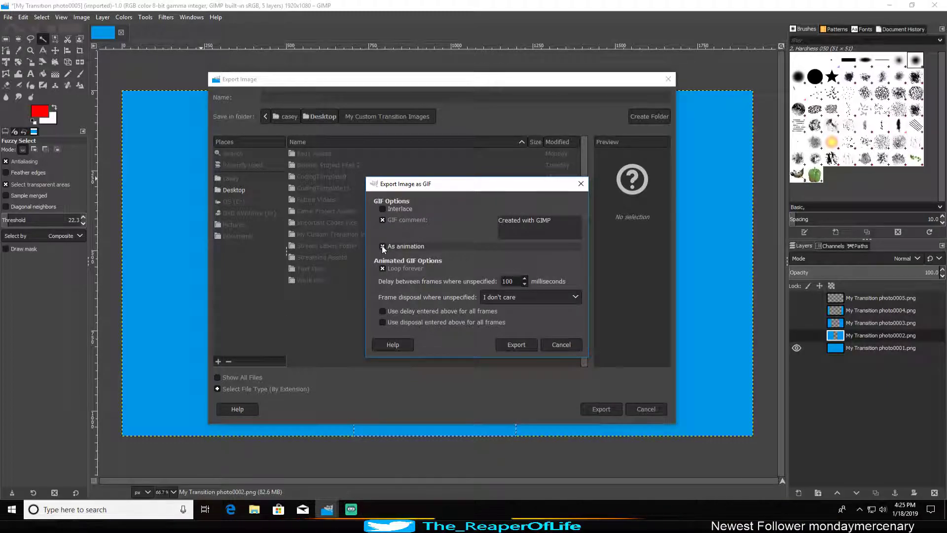
left_click_drag(486, 183, 454, 148)
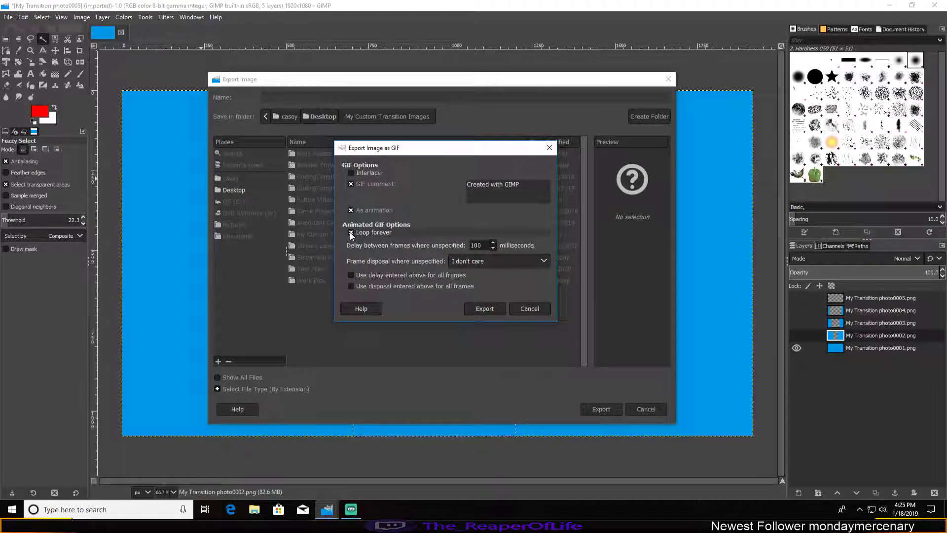
left_click(351, 231)
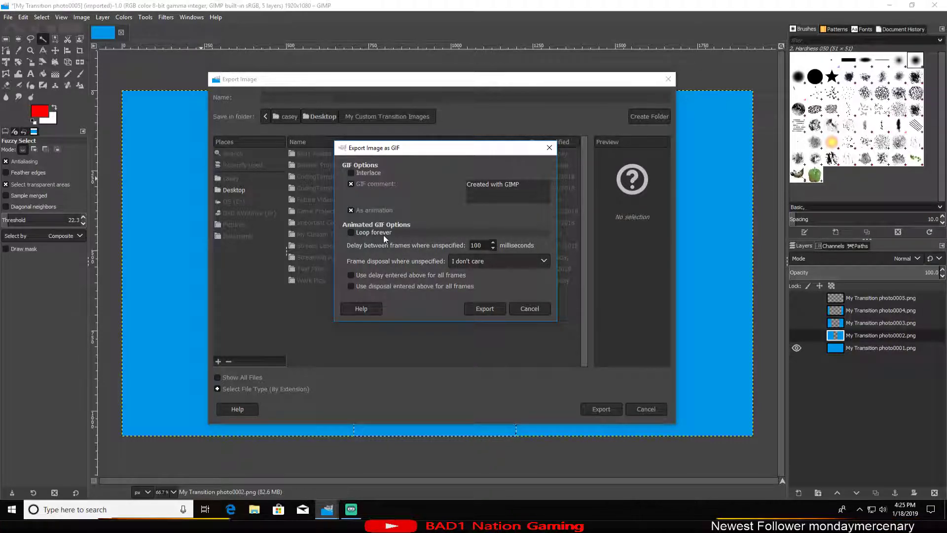
left_click(352, 232)
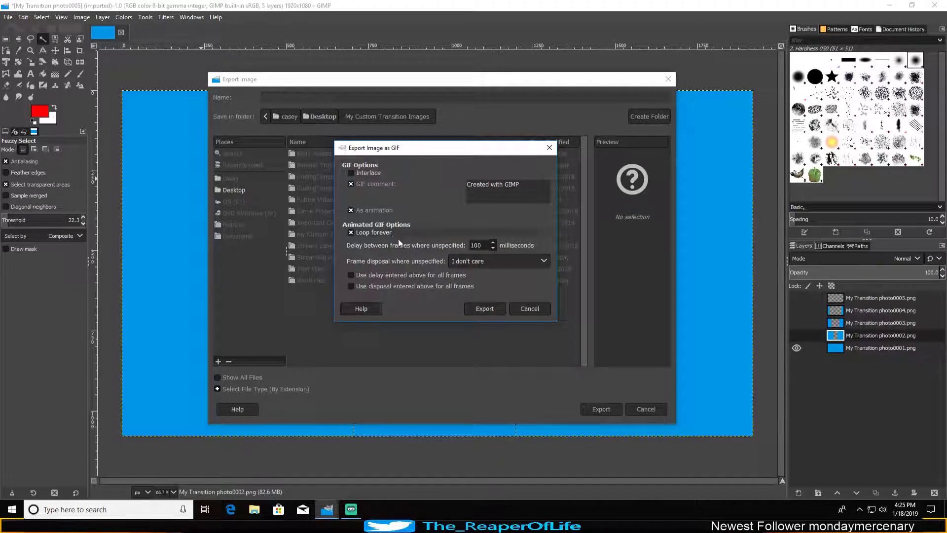
left_click(355, 232)
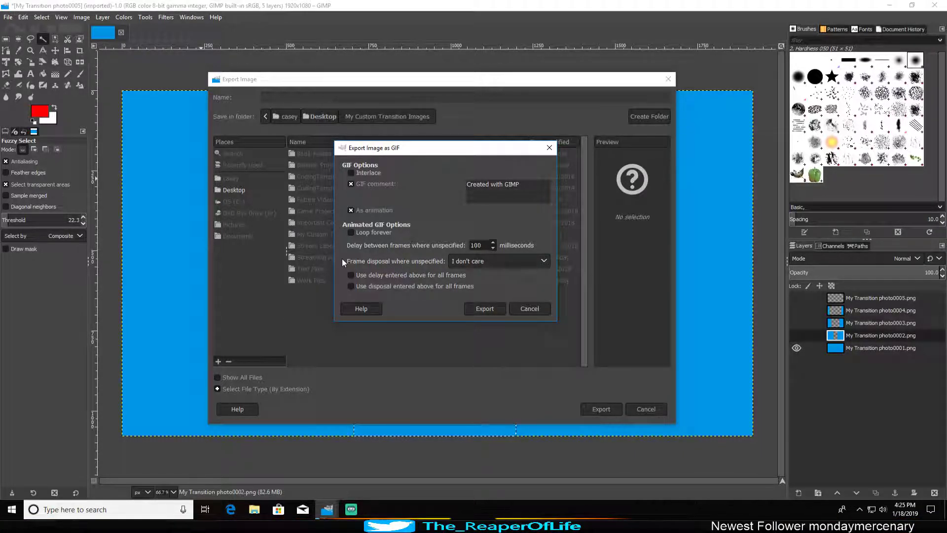
Step: Set frame disposal to One frame per layer (replace), apply the delay and disposal to all frames, and export the GIF
left_click(478, 262)
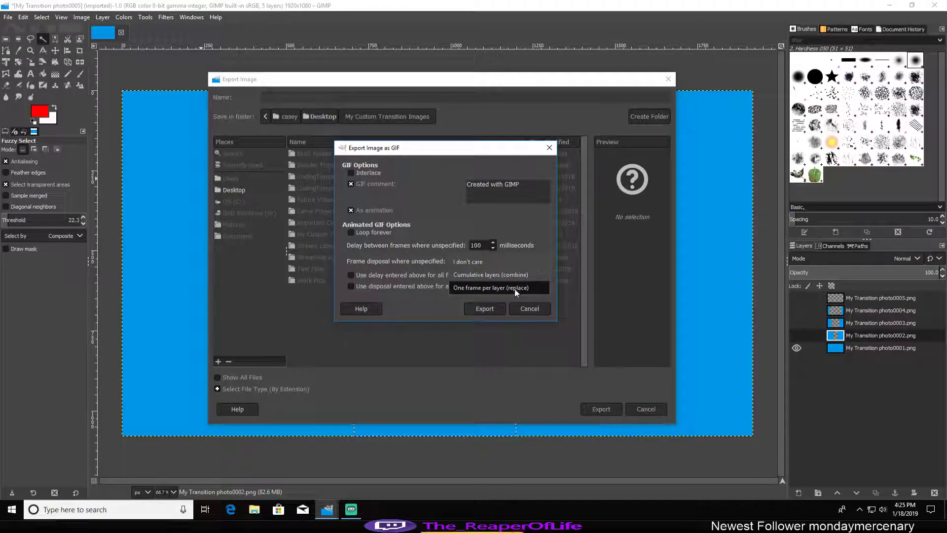
left_click(496, 288)
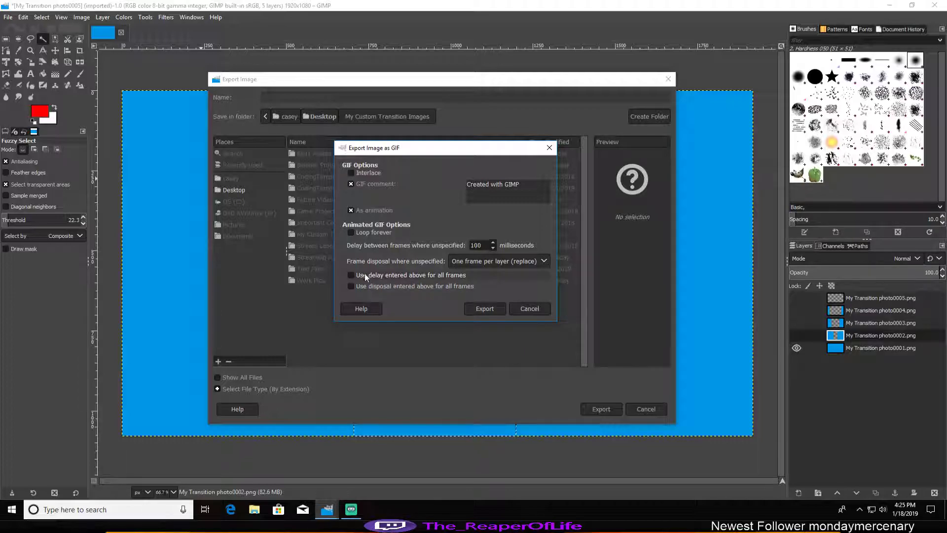
left_click(351, 274)
left_click(351, 285)
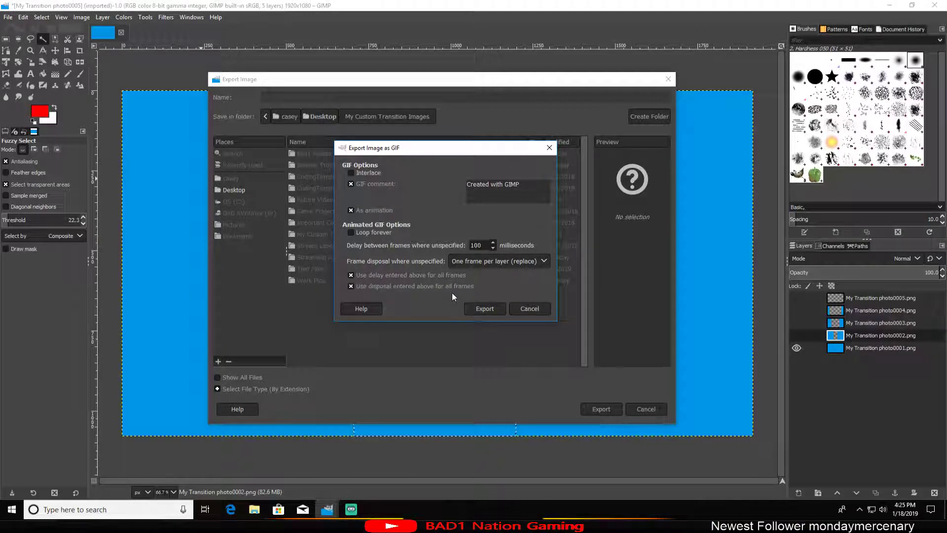
left_click(486, 308)
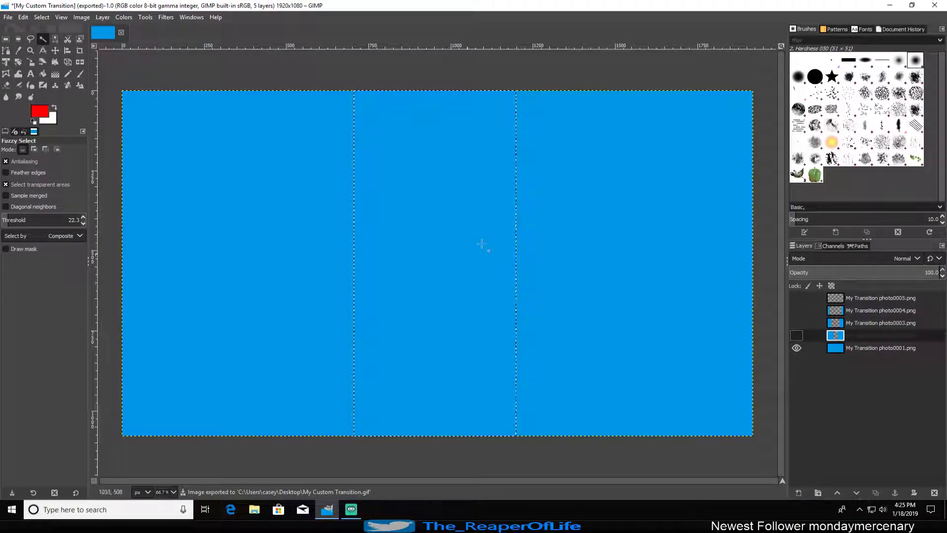
Step: Switch to File Explorer, play My Custom Transition.gif from the Desktop folder, and close the viewer and folder window
left_click(254, 509)
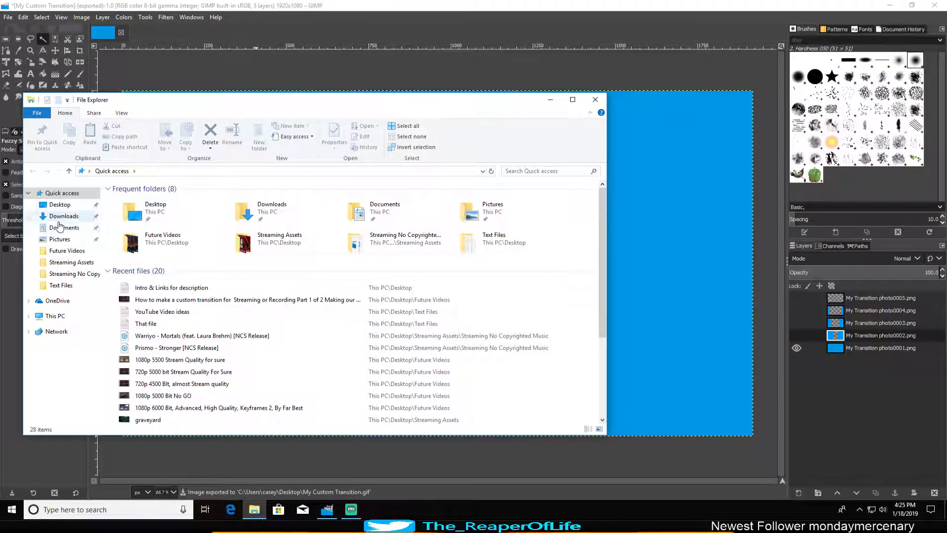
left_click(59, 205)
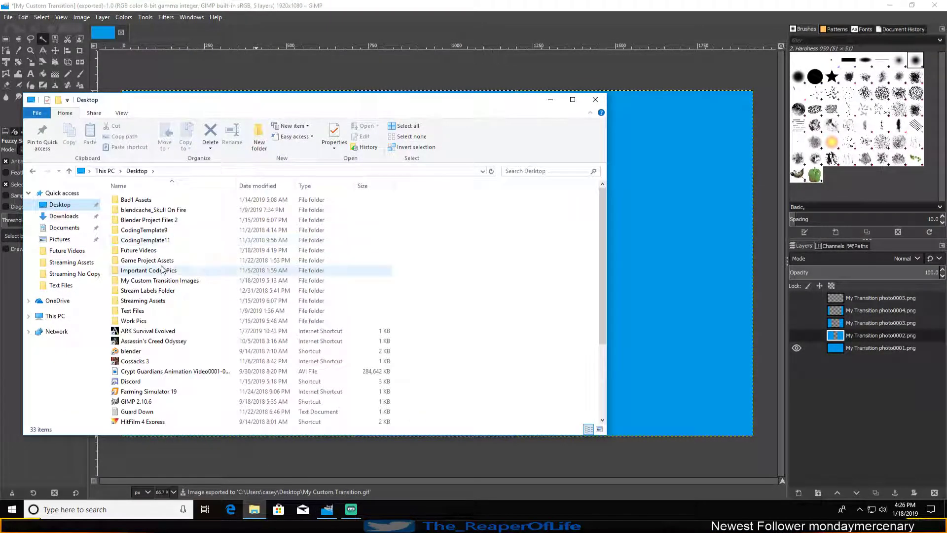
scroll(189, 316, "down", 3)
double_click(167, 379)
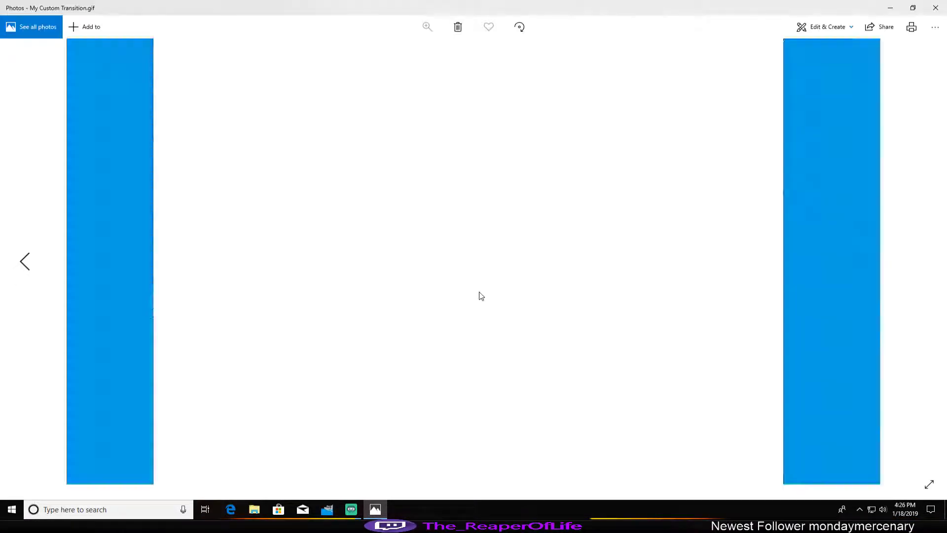
left_click(936, 7)
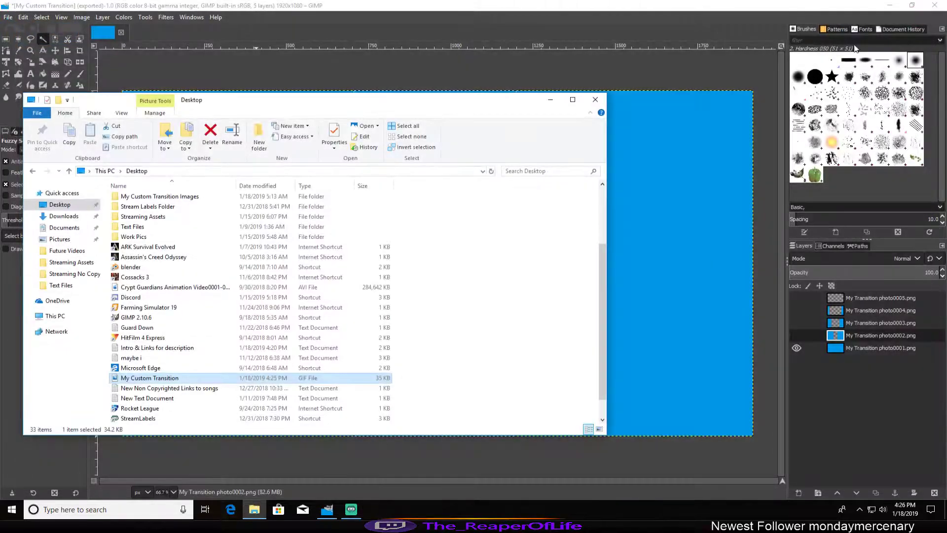
left_click(598, 100)
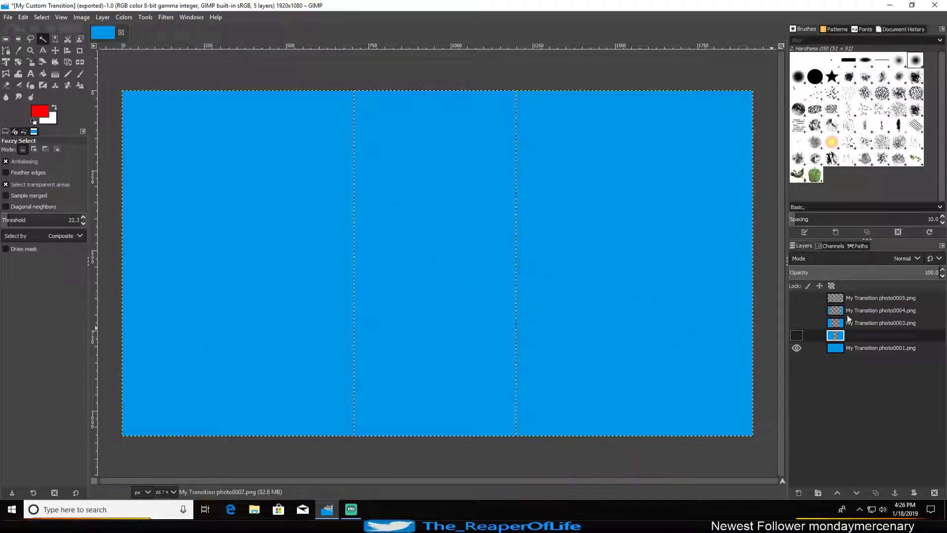
Step: Review the frames by toggling the visibility of the five layers in turn, leaving only My Transition photo0001 visible
left_click(875, 309)
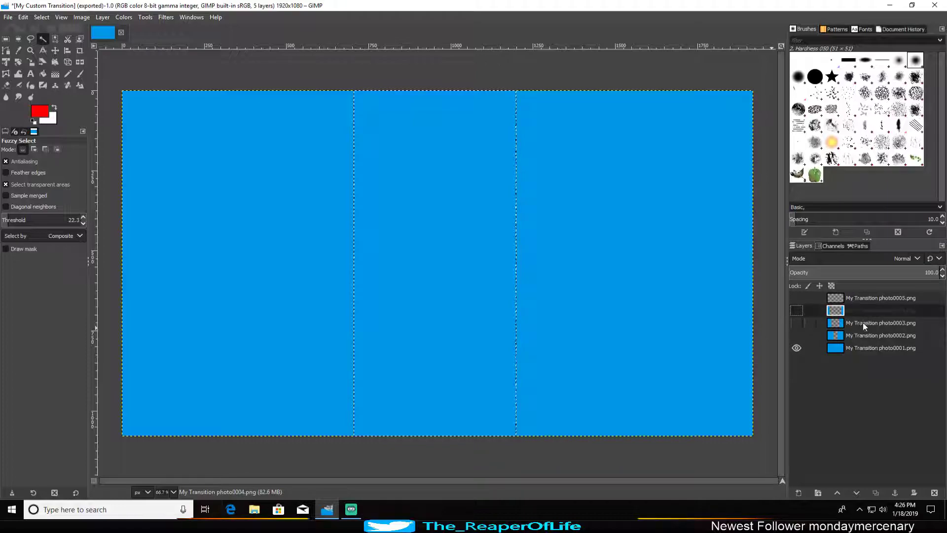
left_click(796, 298, "shift")
left_click(797, 311, "shift")
left_click(798, 323, "shift")
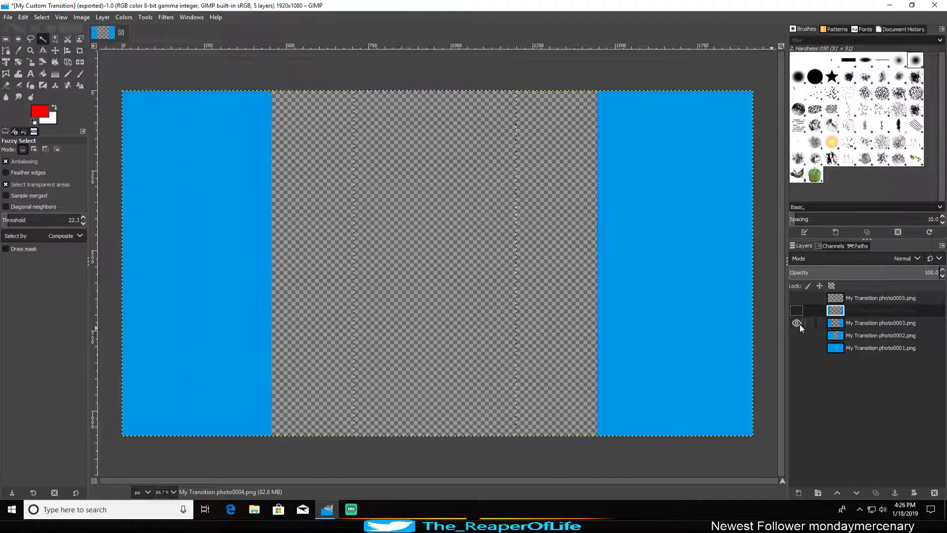
left_click(797, 335, "shift")
left_click(799, 347, "shift")
left_click(798, 336, "shift")
left_click(798, 322, "shift")
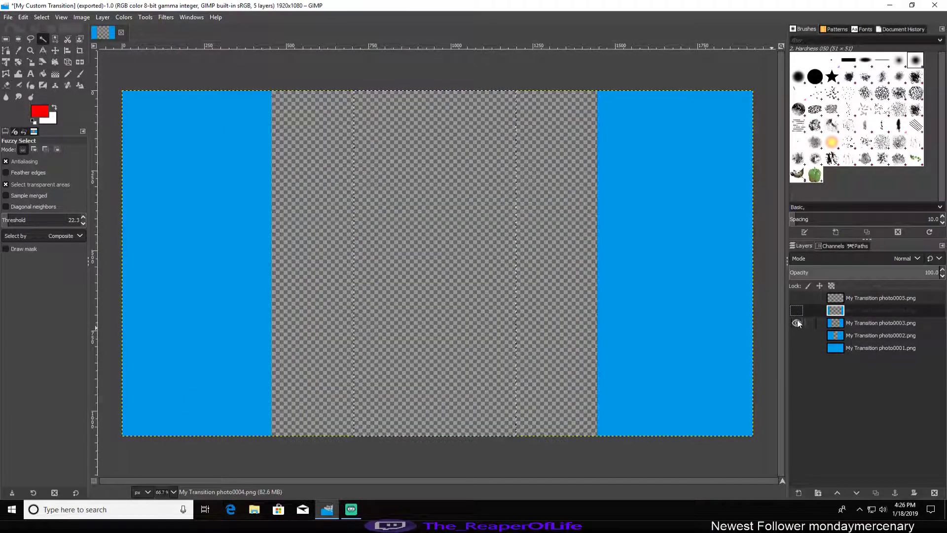
left_click(798, 310, "shift")
left_click(797, 298, "shift")
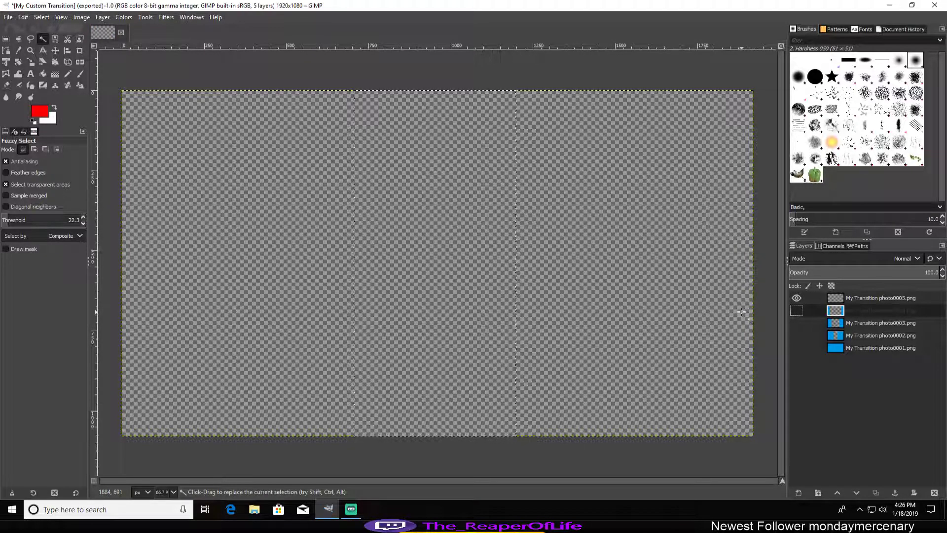
left_click(799, 336, "shift")
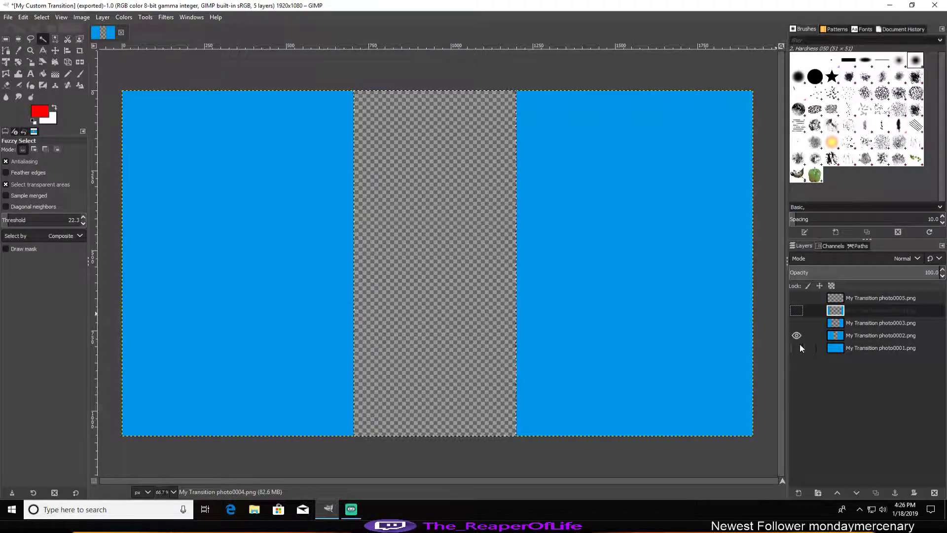
left_click(800, 347, "shift")
Step: Start exporting the image to the Desktop as a second GIF named My Custom Transition 2.gif
left_click(9, 17)
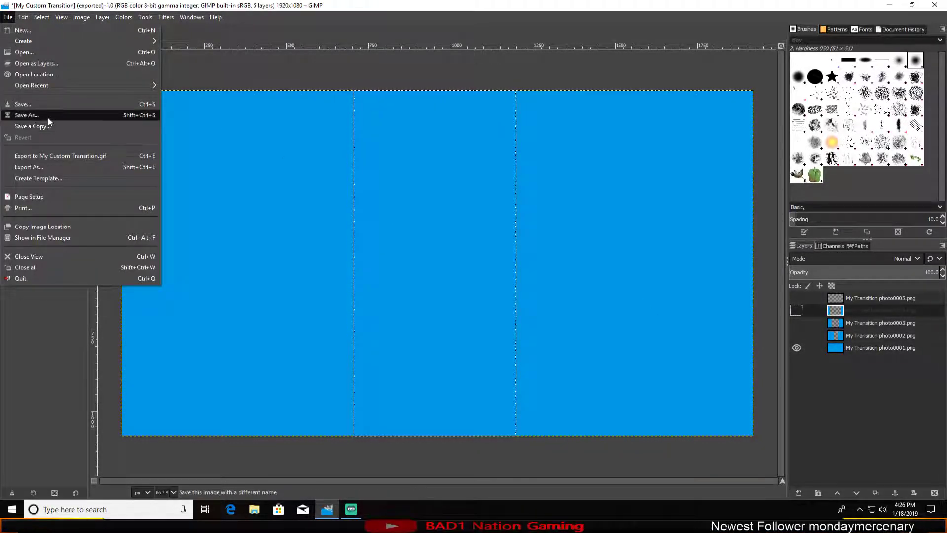
left_click(479, 80)
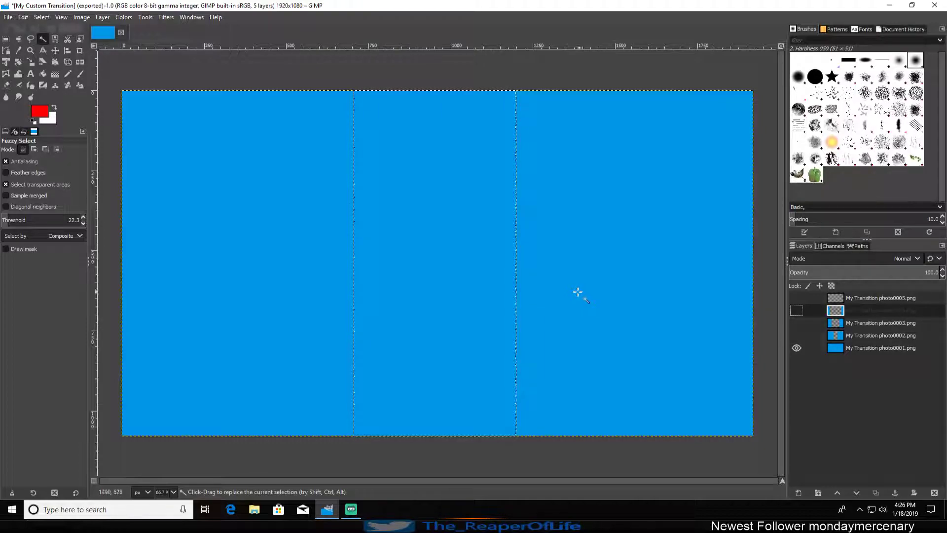
left_click(9, 18)
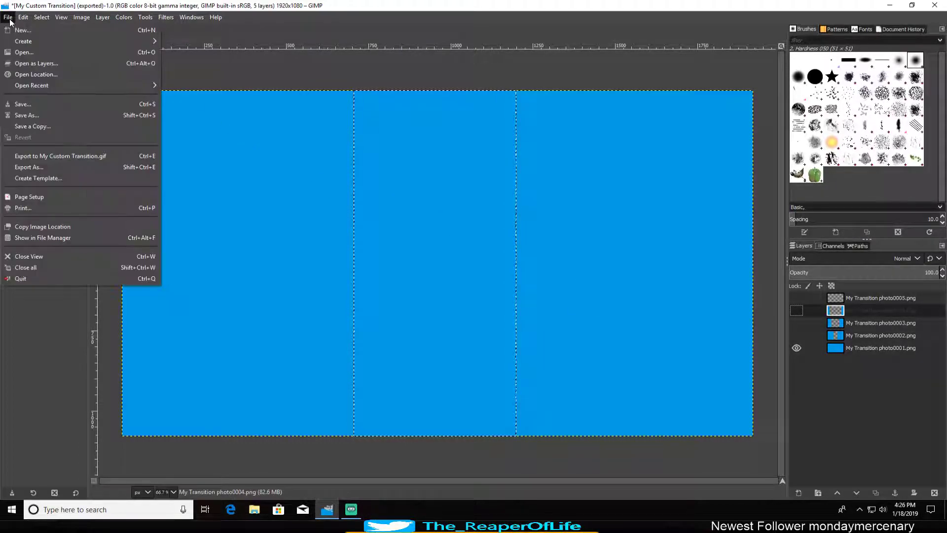
left_click(37, 167)
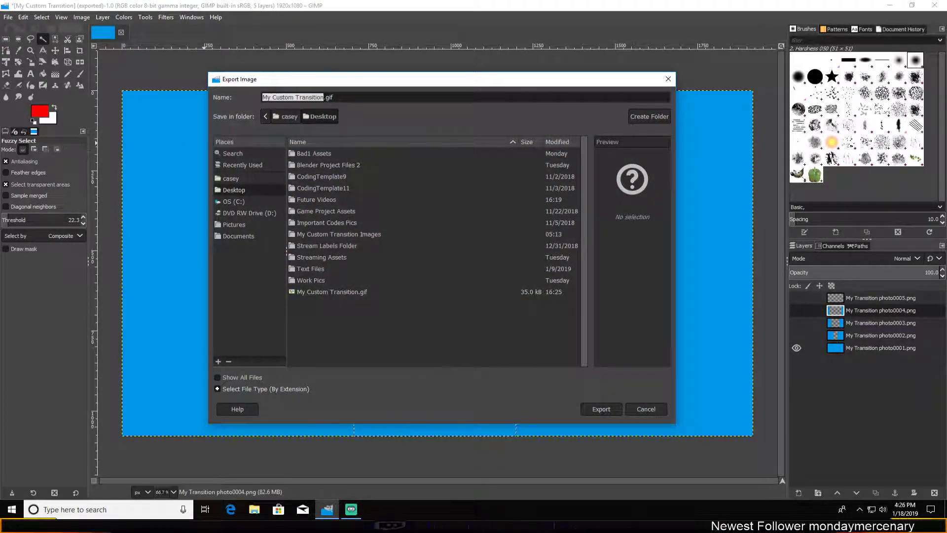
left_click(326, 98)
key("Left")
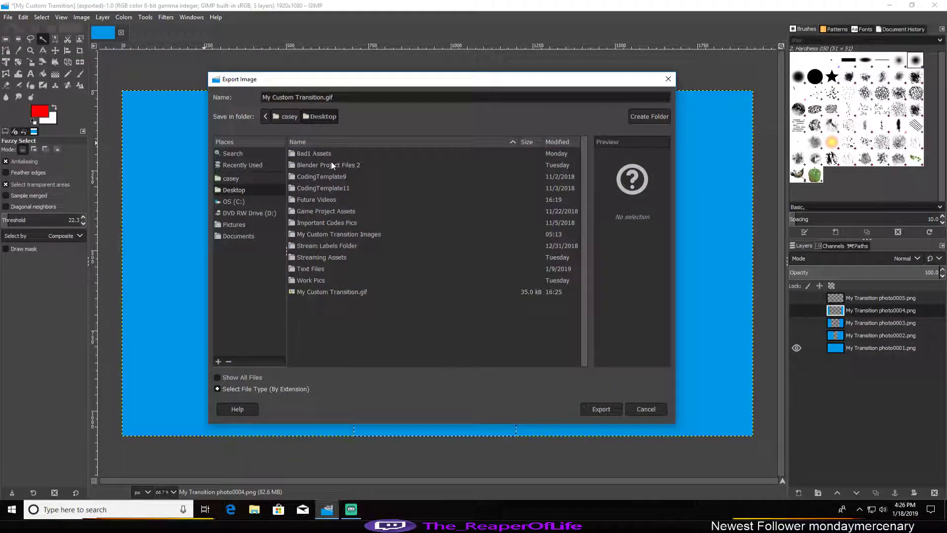
type("2")
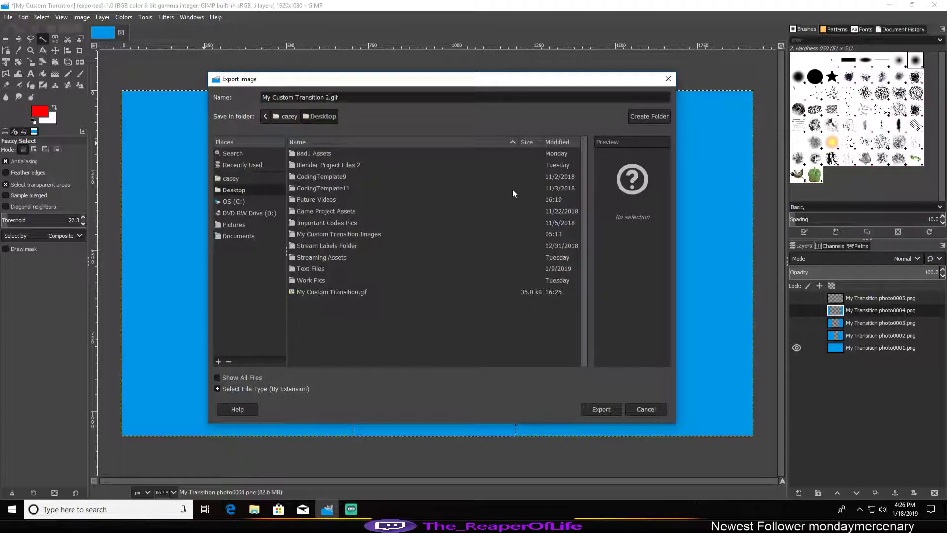
left_click(603, 407)
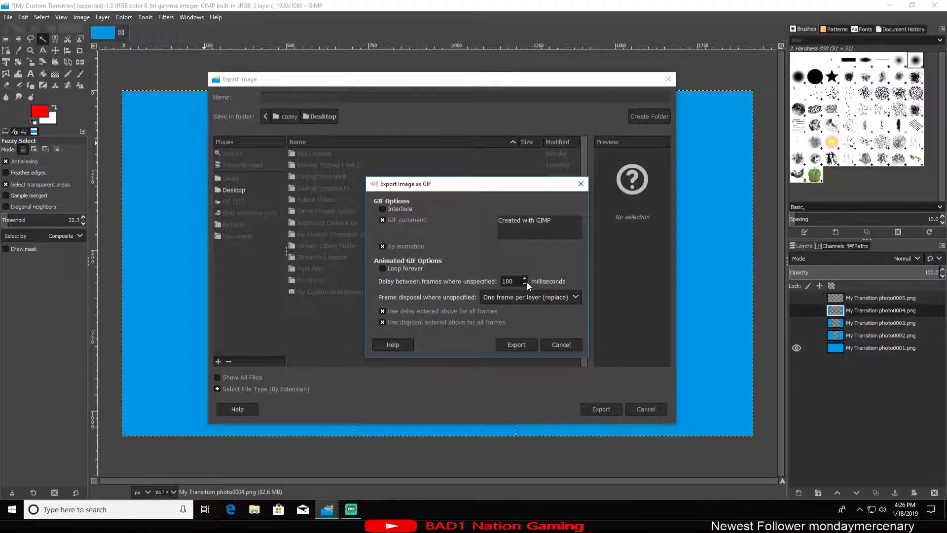
Step: Set the delay between frames to 1000 milliseconds and export the animated GIF
type("109")
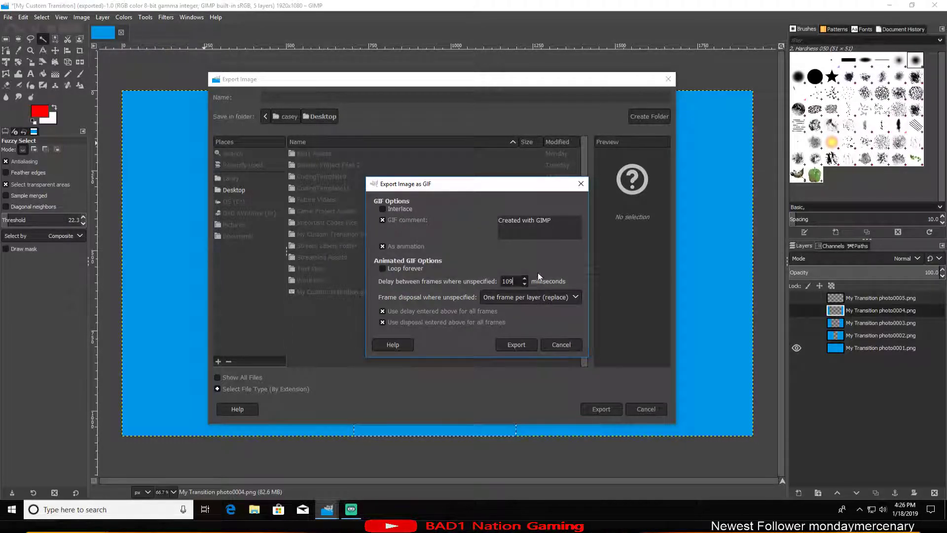
key("BackSpace")
type("000")
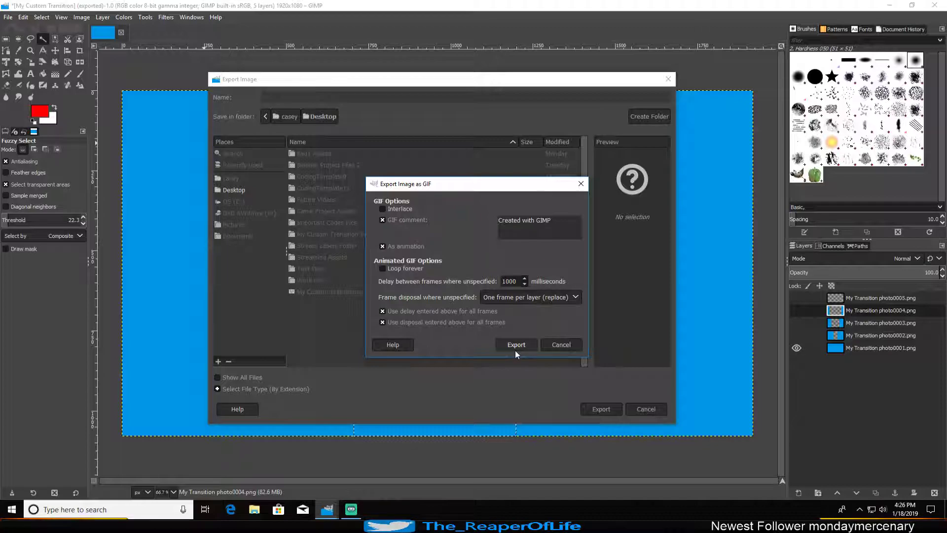
left_click(515, 348)
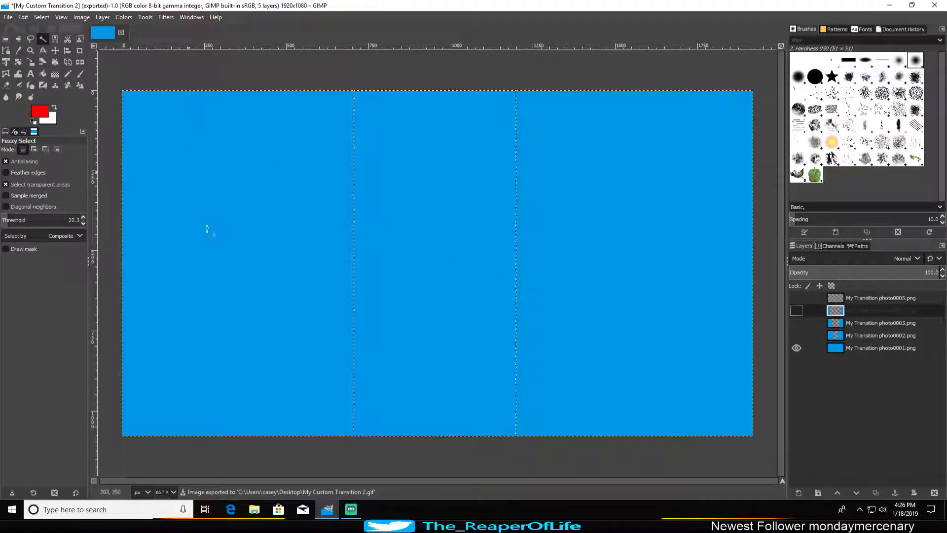
Step: Switch to File Explorer, play My Custom Transition 2.gif from the Desktop folder twice, and close the viewer and folder window
left_click(254, 509)
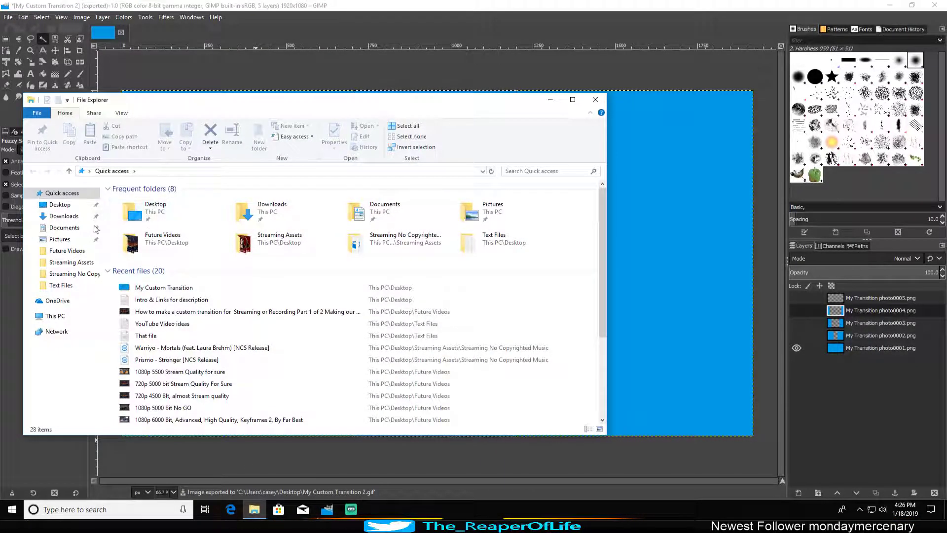
left_click(44, 204)
scroll(173, 365, "down", 2)
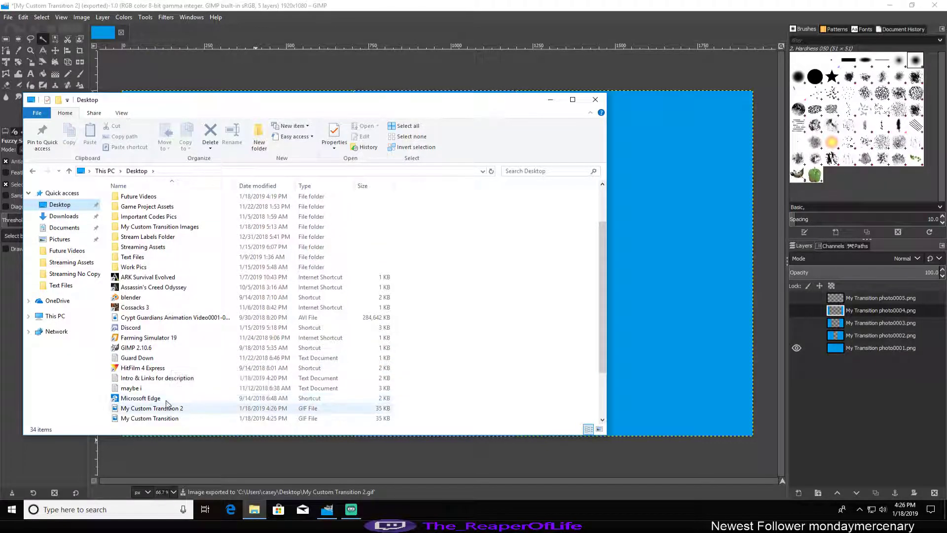
scroll(165, 360, "down", 2)
double_click(164, 348)
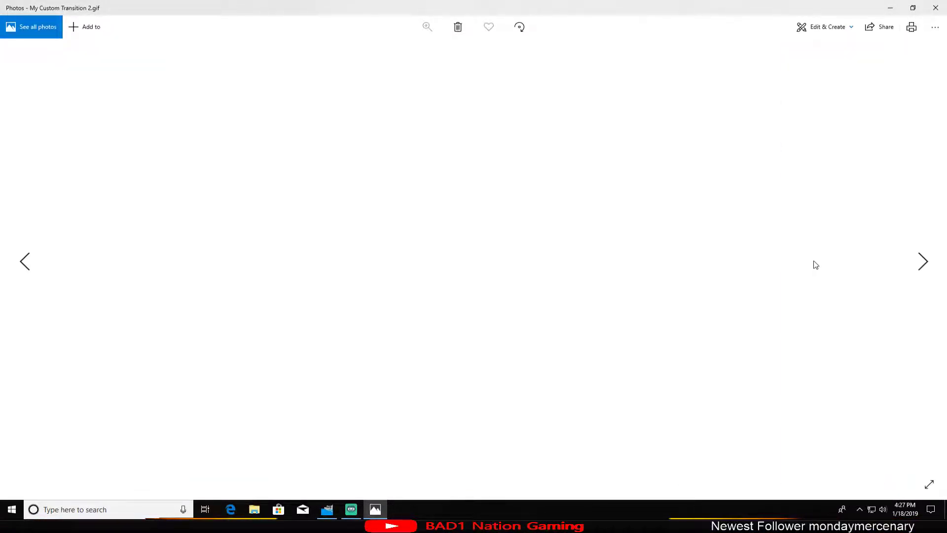
left_click(936, 8)
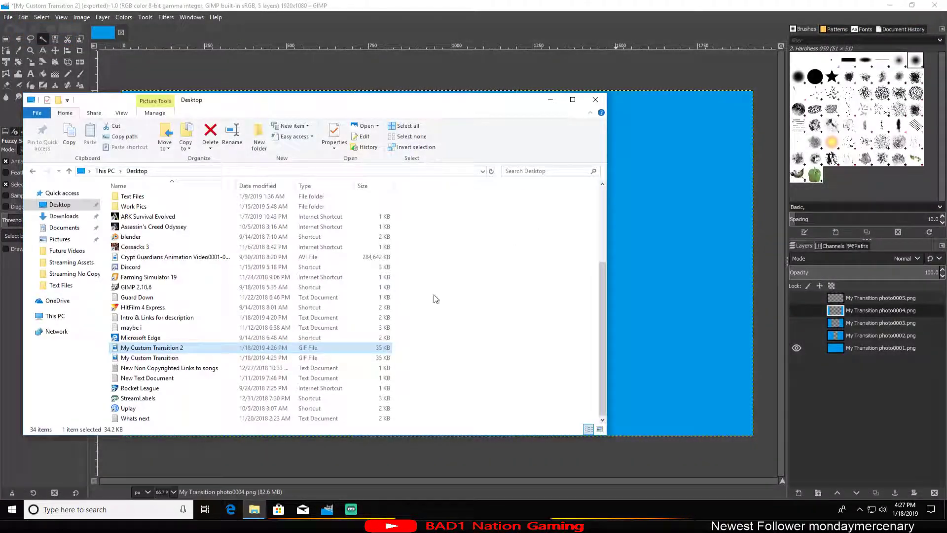
double_click(165, 348)
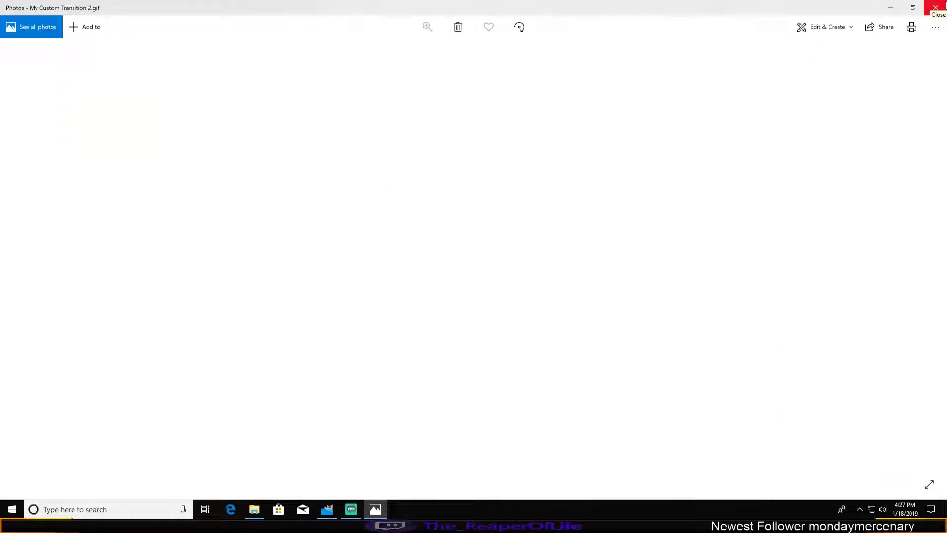
left_click(935, 7)
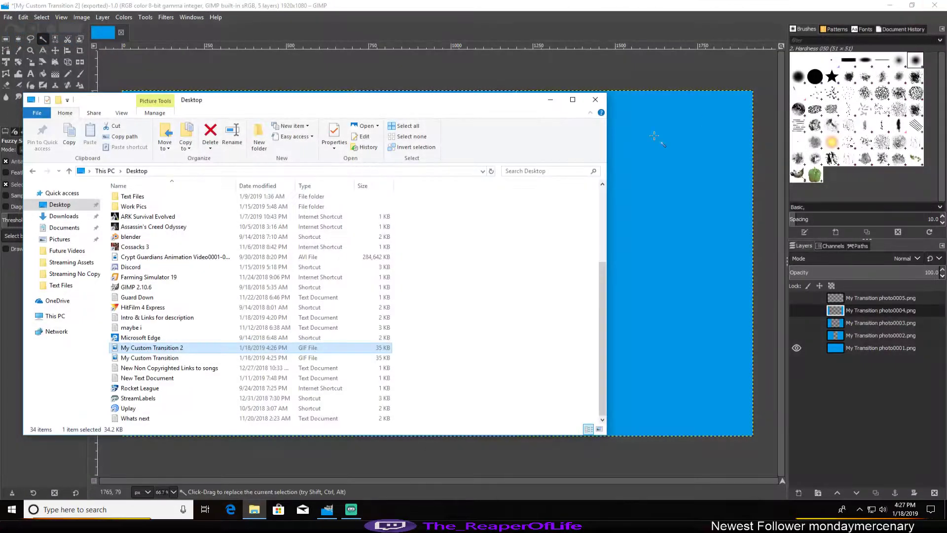
left_click(602, 100)
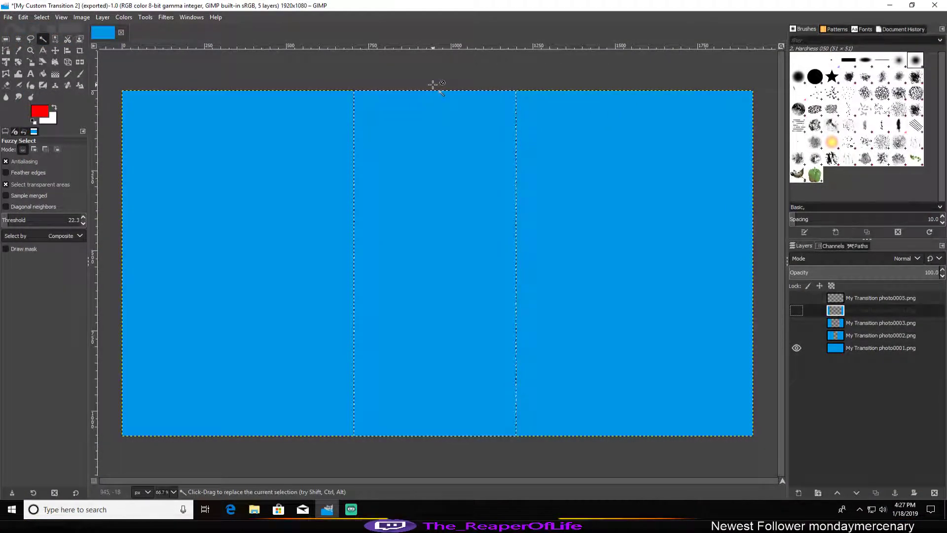